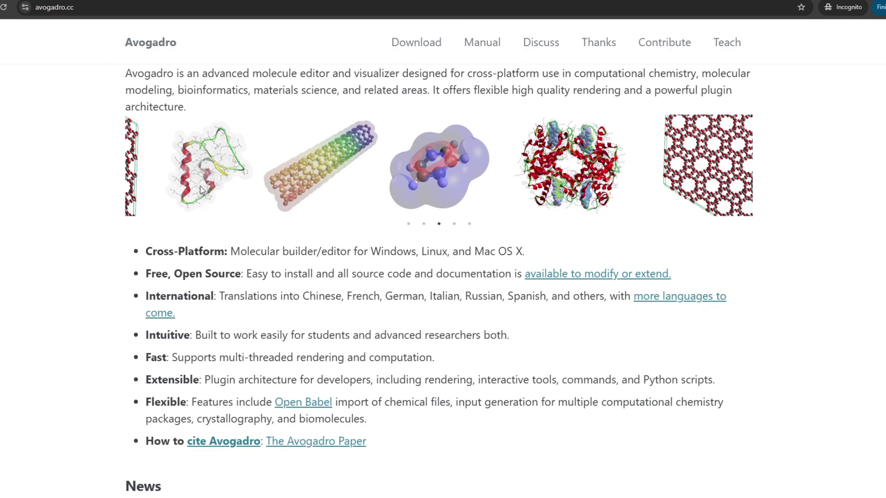
# Start the Avogadro-1.2.0n-win32.exe download from avogadro.cc through SourceForge's Save As dialog
pyautogui.click(65, 7)
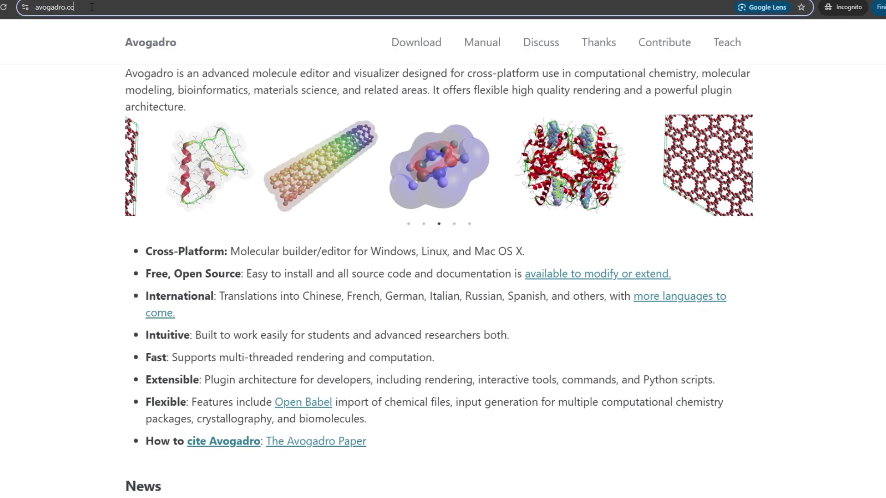
pyautogui.click(102, 7)
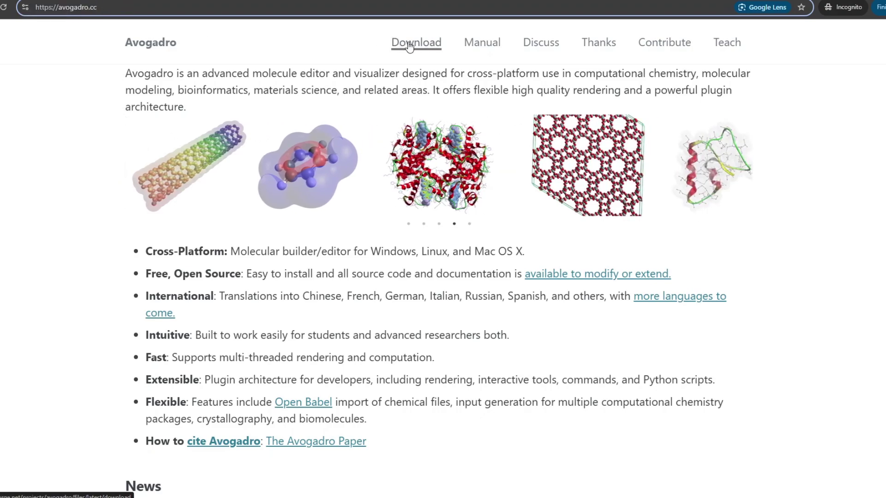
pyautogui.click(409, 47)
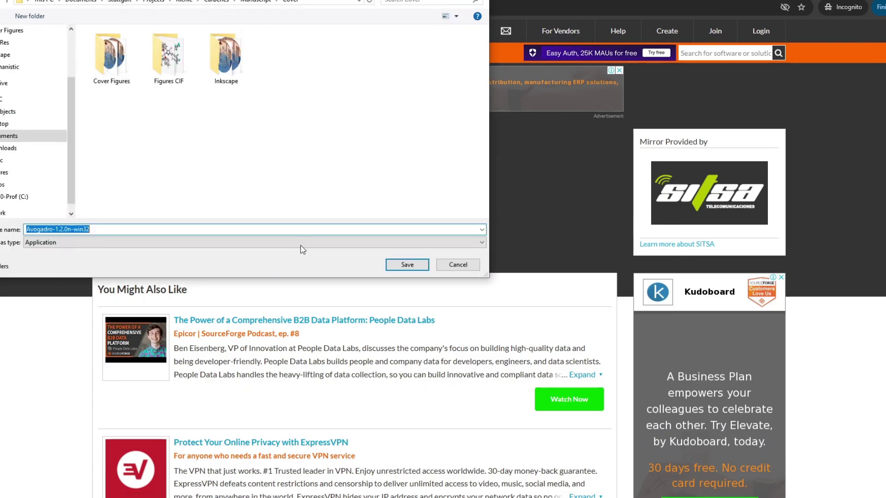
# Cancel the old download and follow the Avogadro2 news post to the two.avogadro.cc Install page
pyautogui.click(458, 264)
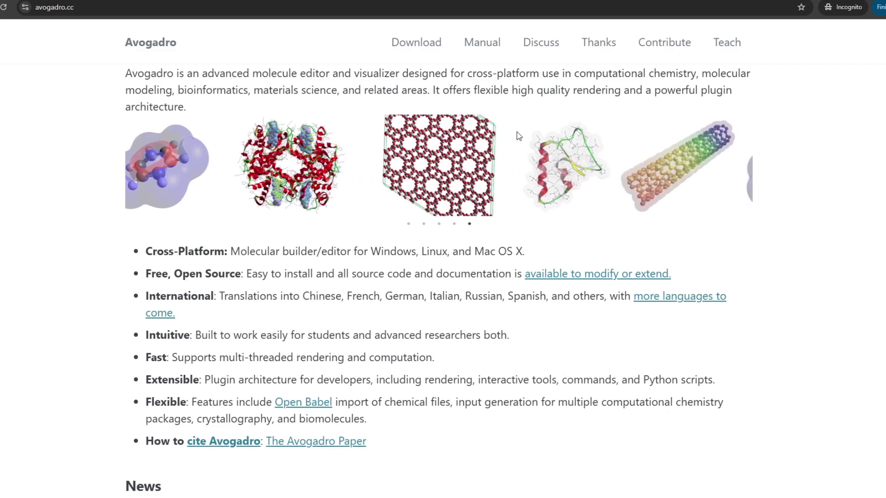
pyautogui.scroll(-4, 770, 198)
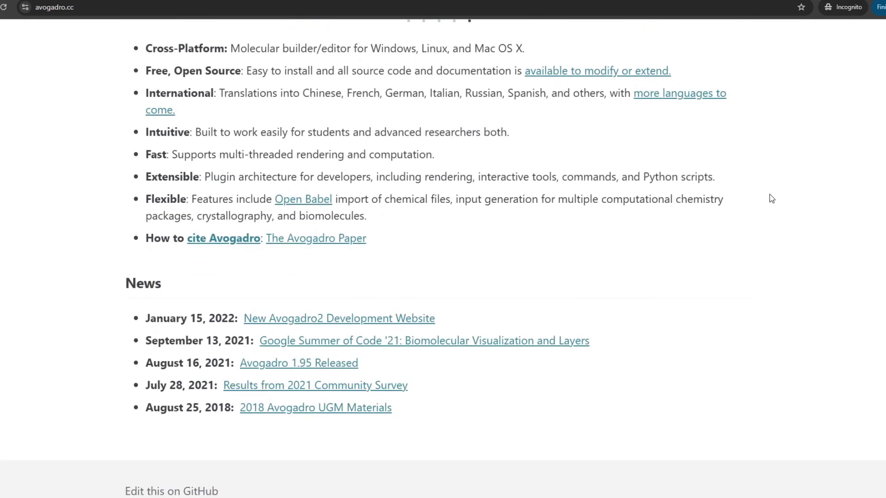
pyautogui.click(361, 323)
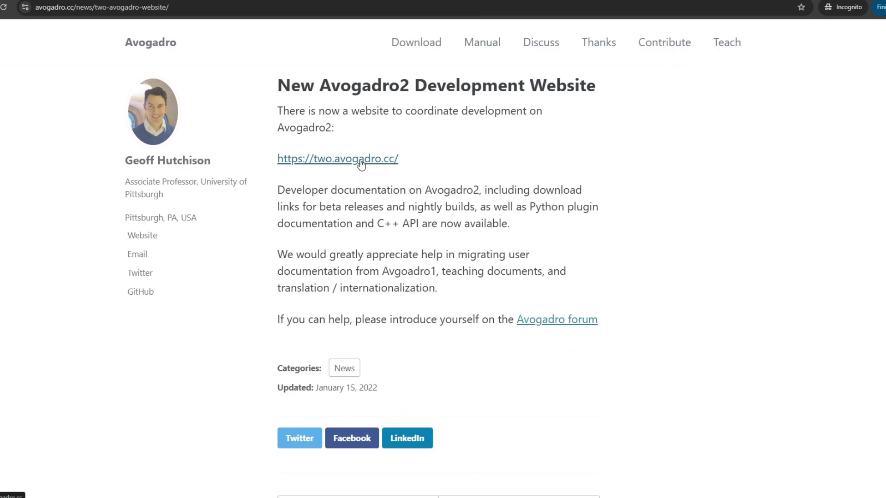
pyautogui.click(360, 159)
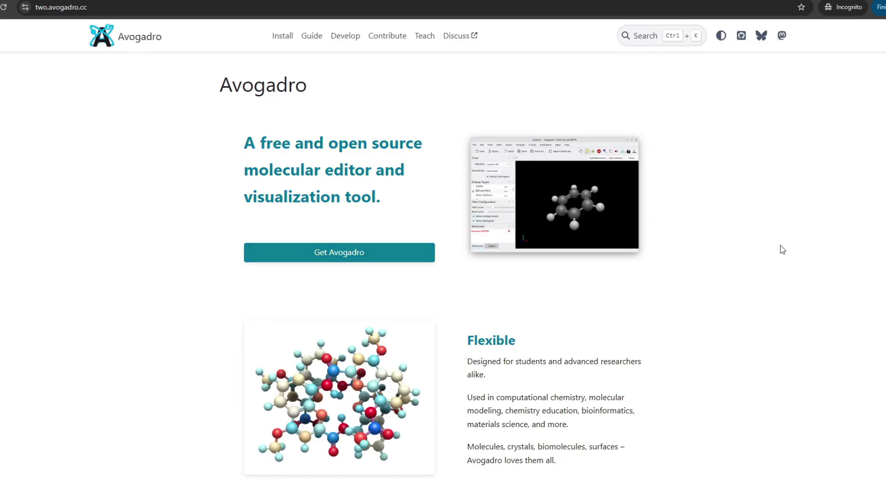
pyautogui.click(288, 42)
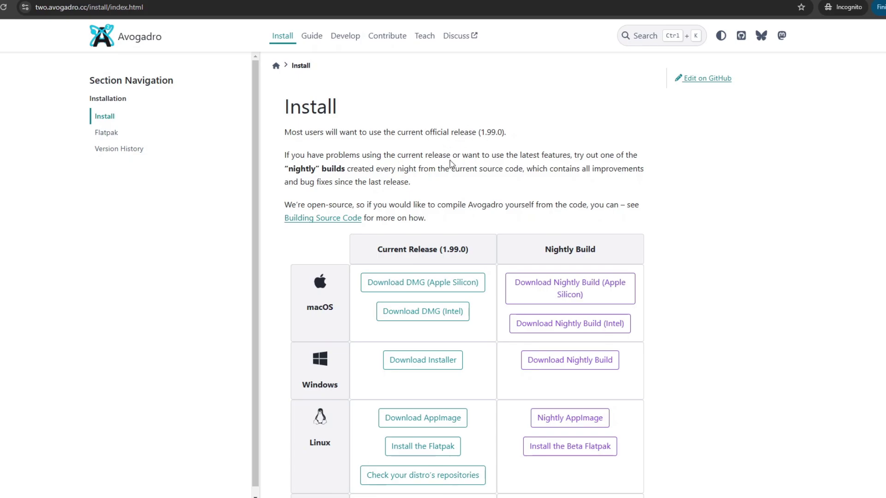
# Save Avogadro2-1.99.0-win64.exe to Downloads\Installers, launch it, and expand SmartScreen's More info
pyautogui.click(422, 361)
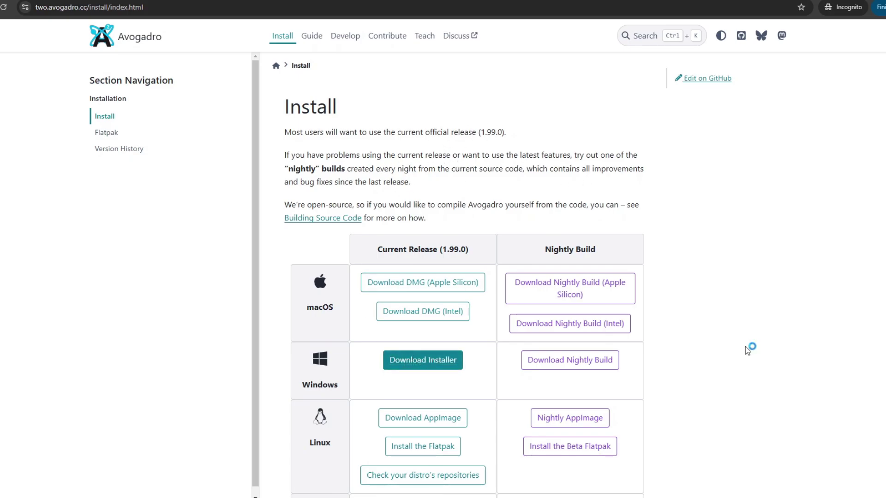
pyautogui.doubleClick(150, 90)
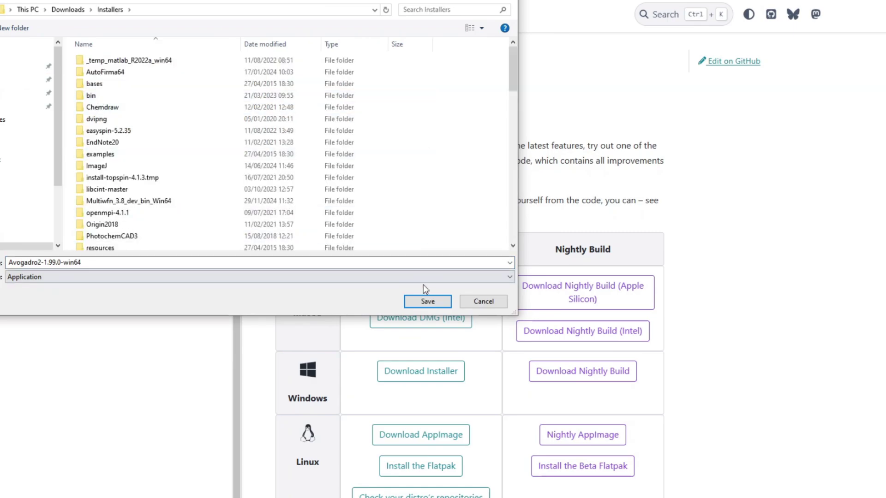
pyautogui.click(436, 304)
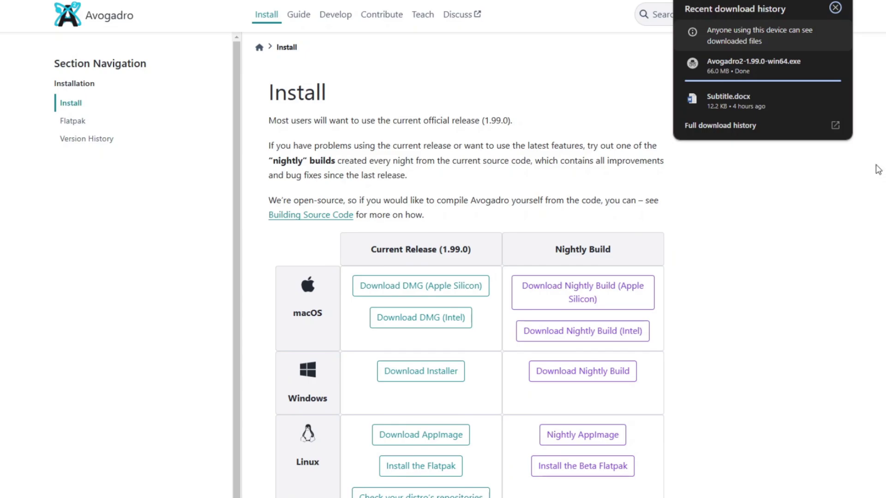
pyautogui.click(754, 66)
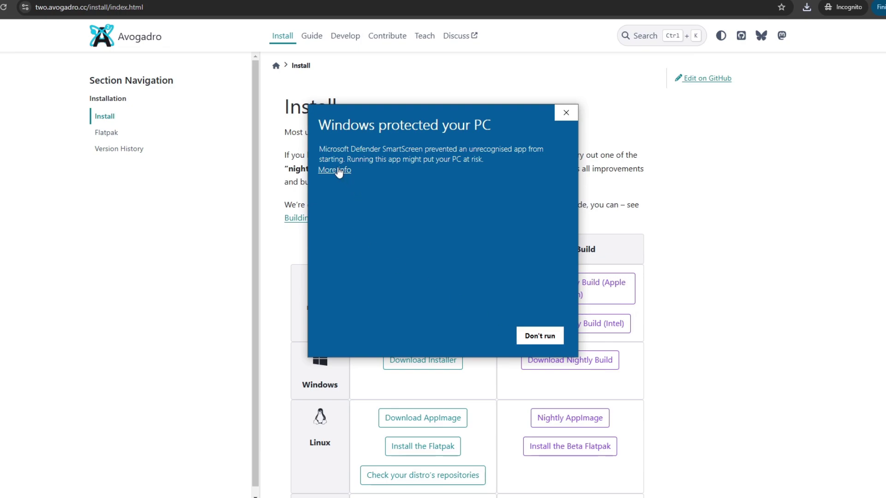
pyautogui.click(338, 170)
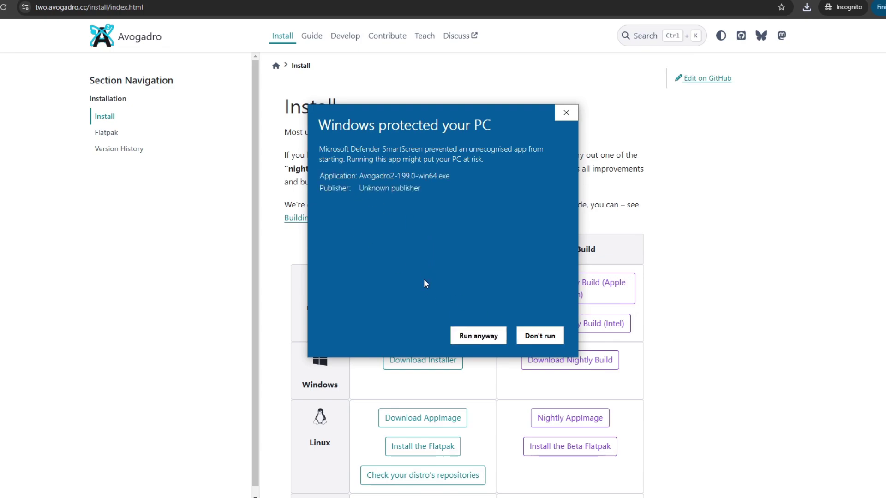
# Install Avogadro2 into C:\Program Files\Avogadro2, accepting the license and adding it to PATH for all users
pyautogui.click(477, 339)
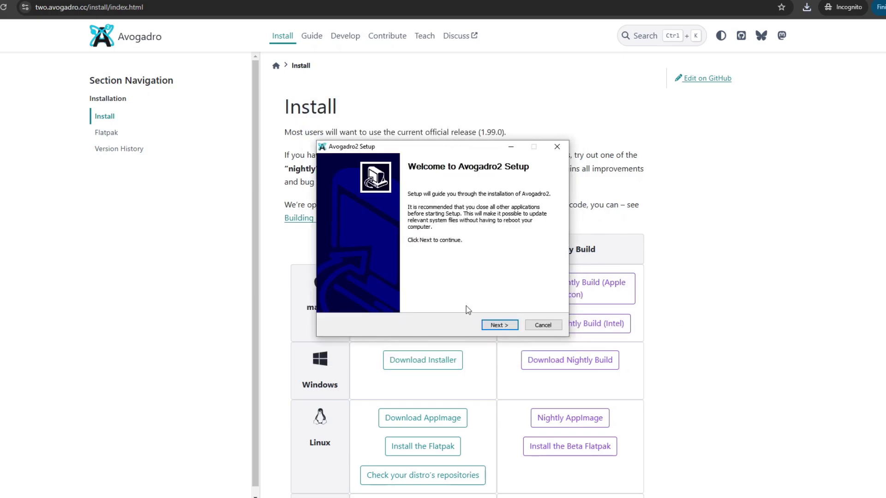
pyautogui.click(496, 326)
pyautogui.scroll(-10, 494, 323)
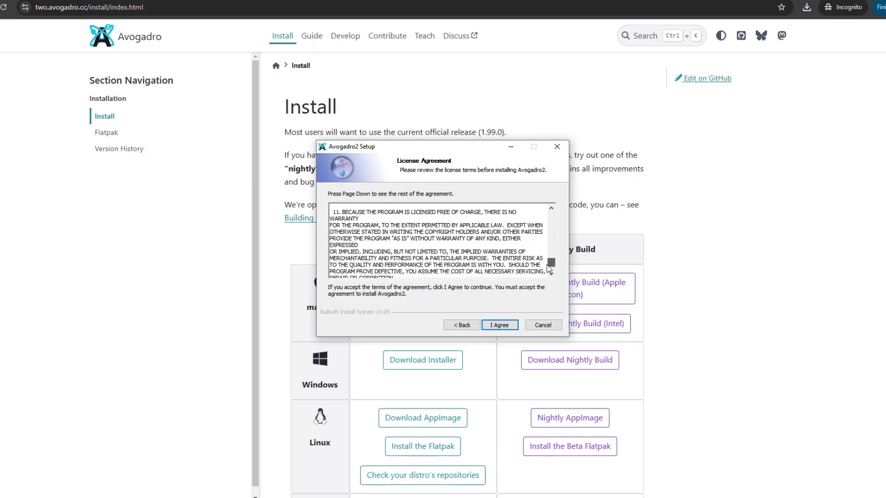
pyautogui.click(493, 329)
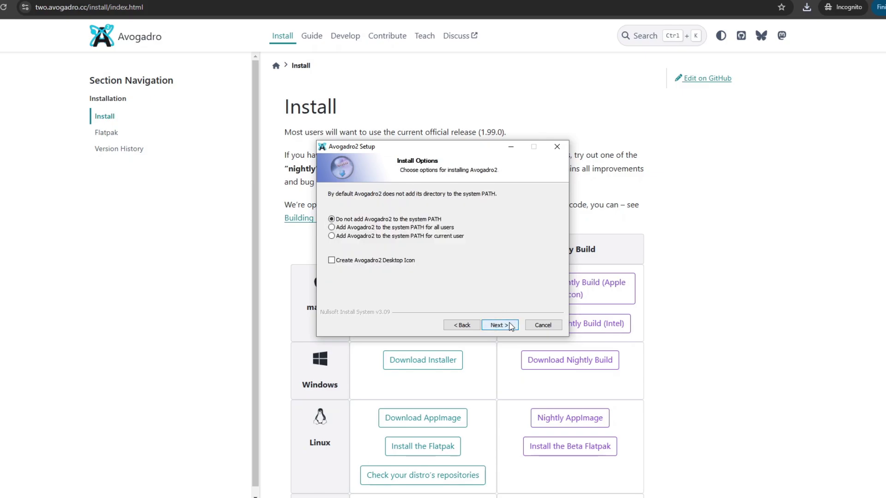
pyautogui.click(332, 227)
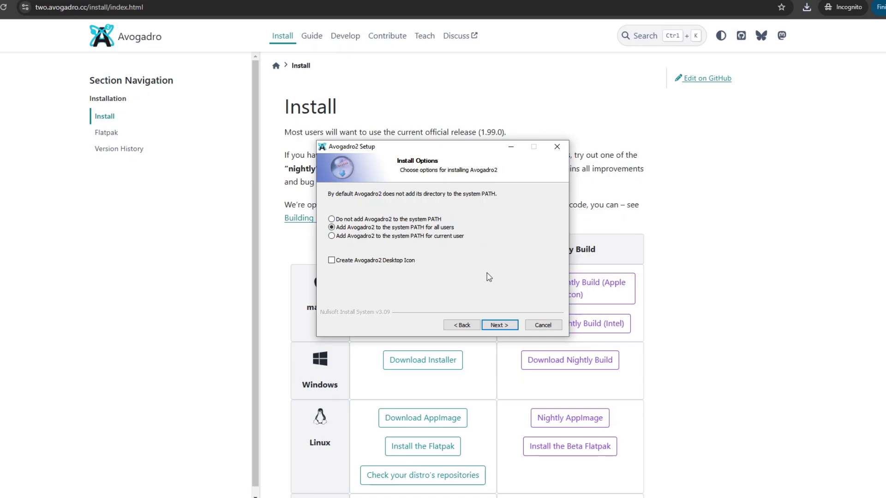
pyautogui.click(498, 325)
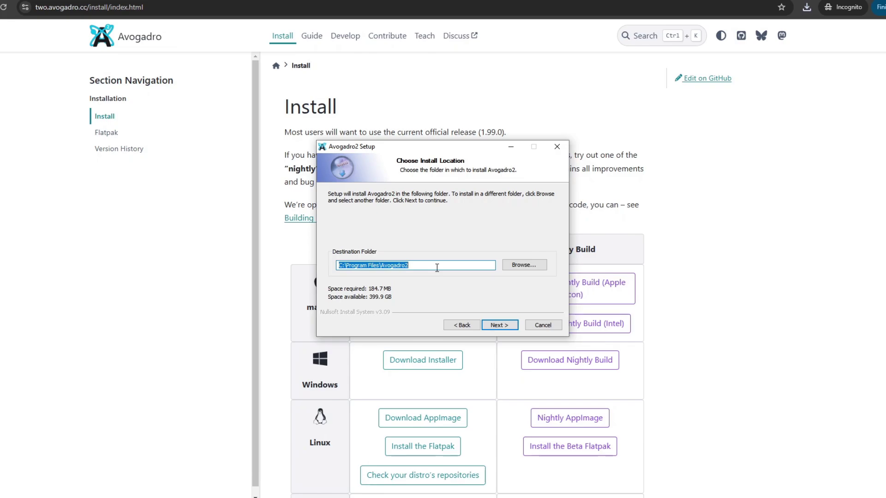
pyautogui.click(501, 325)
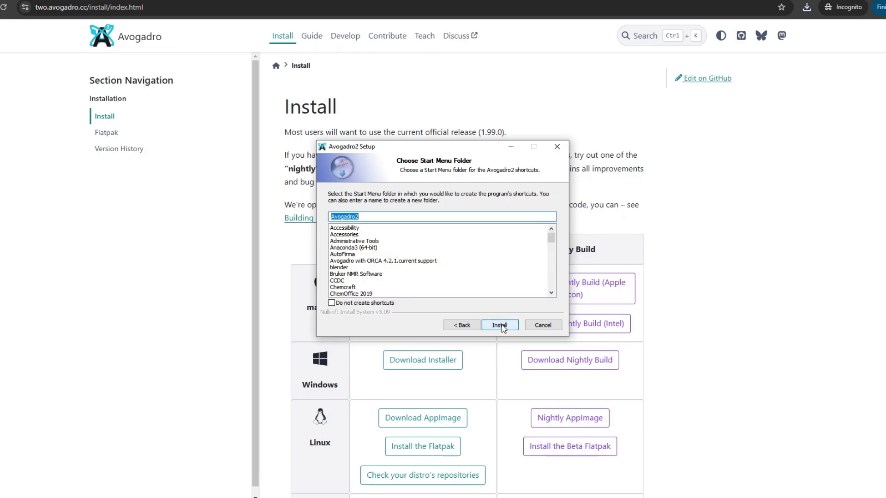
pyautogui.click(501, 325)
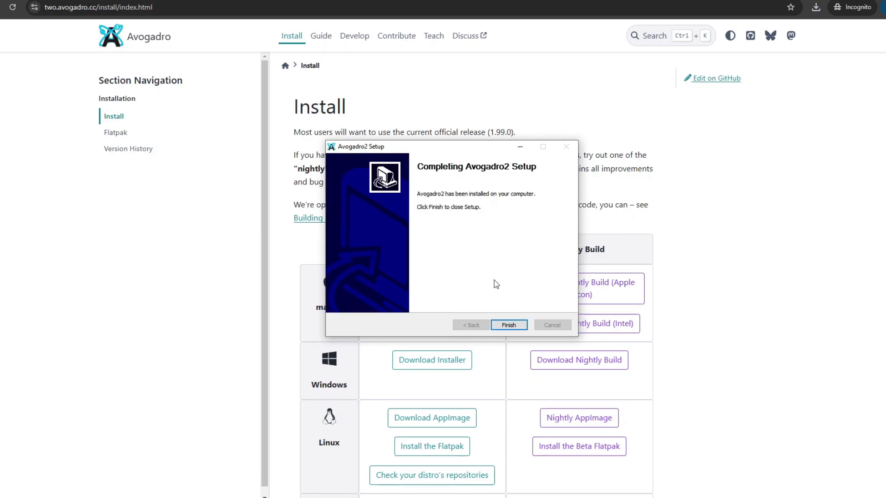
pyautogui.click(508, 325)
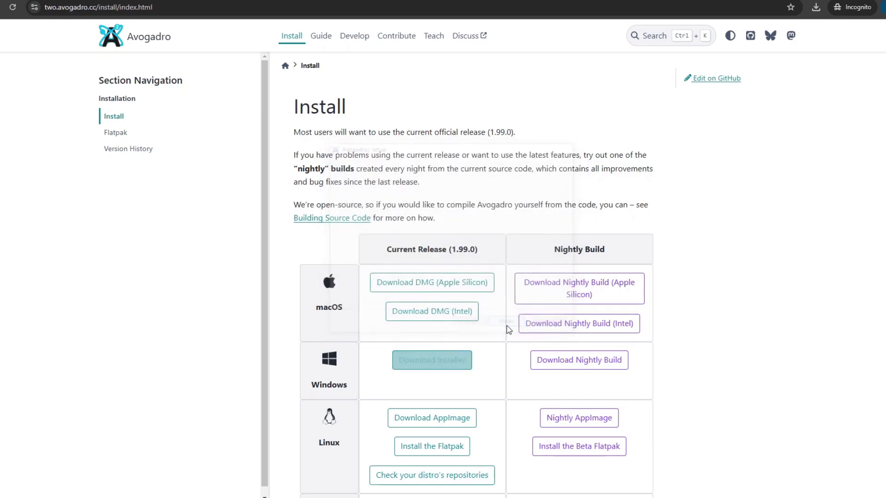
# Launch Avogadro2 from Windows search, maximize its window, and browse the Select menu
pyautogui.press('super')
pyautogui.write('avogadro')
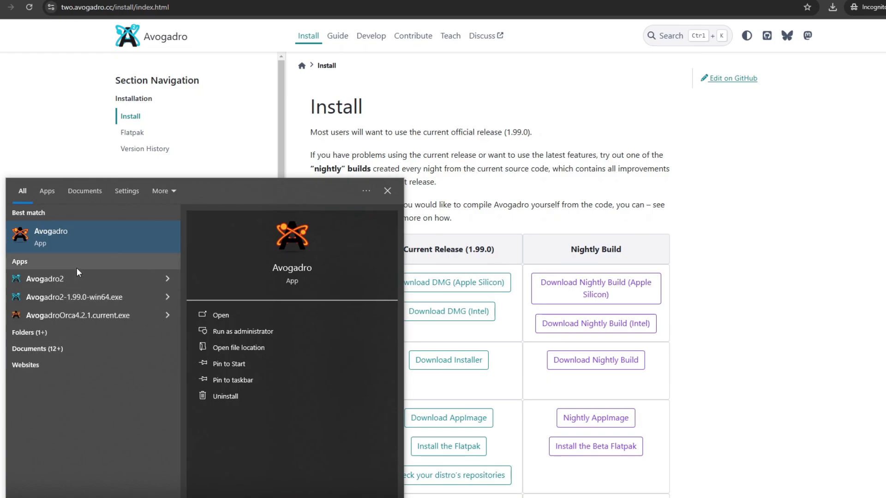
pyautogui.click(74, 277)
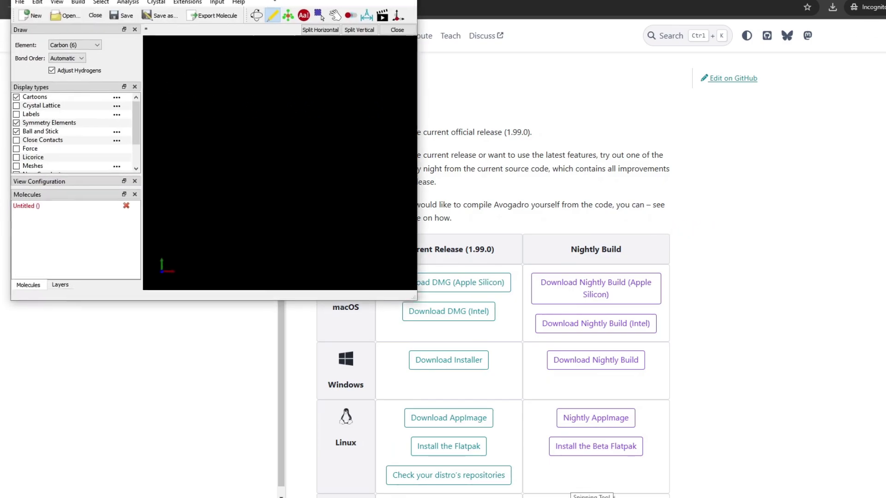
pyautogui.moveTo(415, 307); pyautogui.dragTo(851, 495)
pyautogui.press('super+Up')
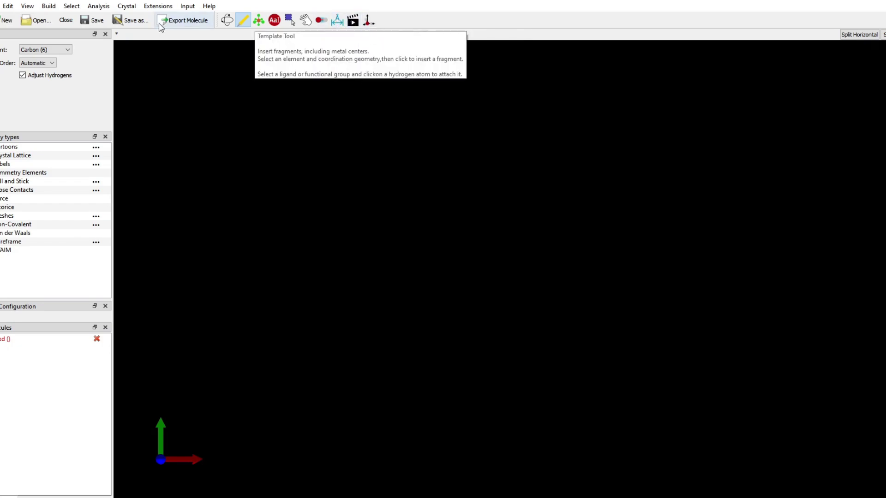
pyautogui.click(77, 8)
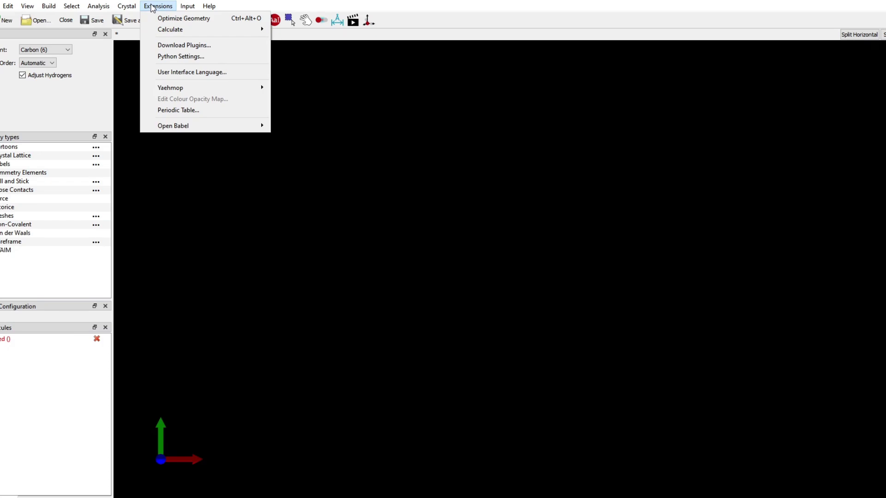
# Open the Insert Fragment dialog, enlarge its list, and briefly browse the coordination folder
pyautogui.moveTo(67, 37)
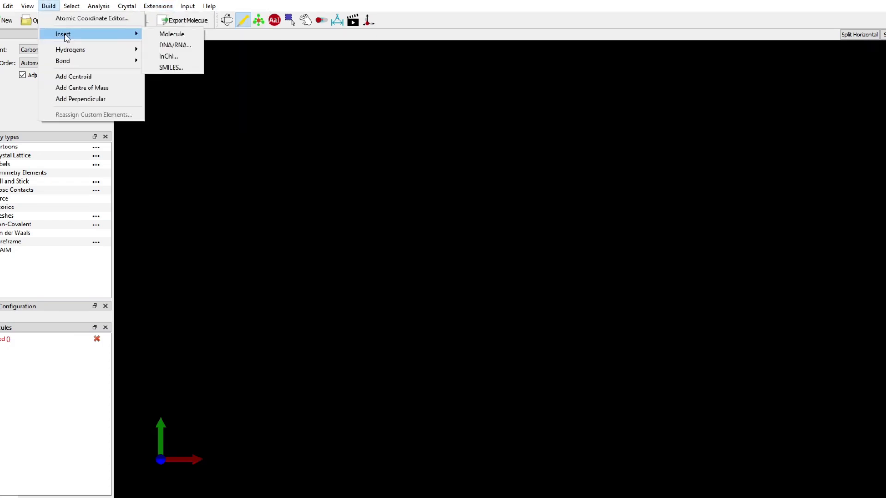
pyautogui.click(172, 34)
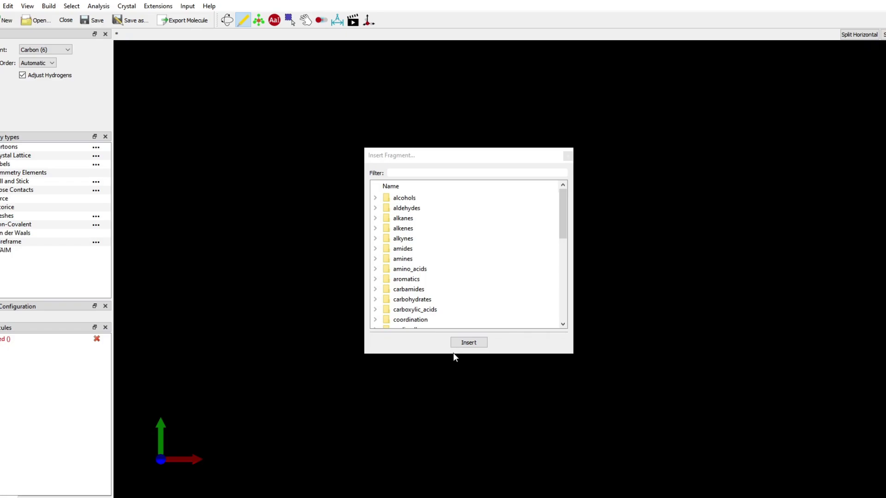
pyautogui.moveTo(453, 353); pyautogui.dragTo(456, 430)
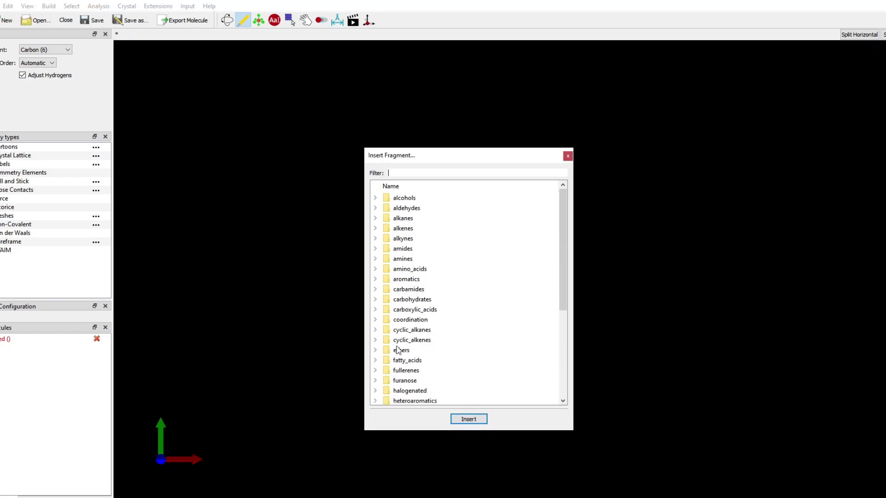
pyautogui.click(375, 320)
pyautogui.scroll(-1, 504, 315)
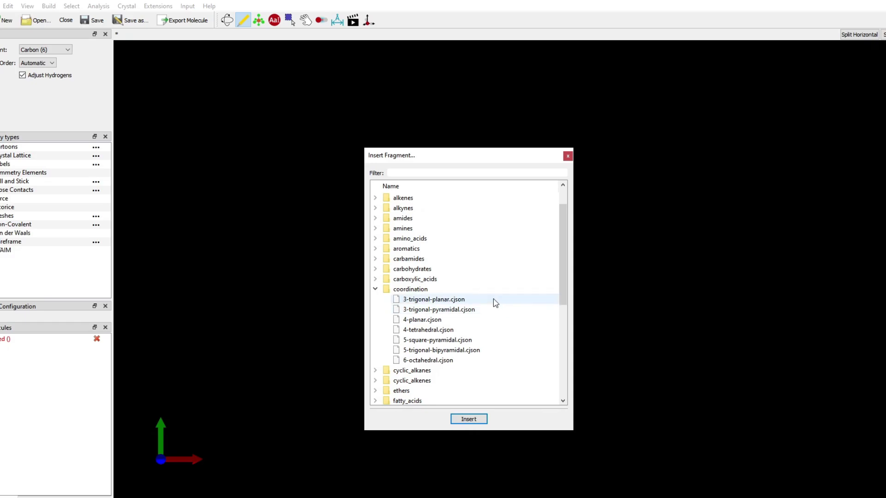
pyautogui.click(377, 288)
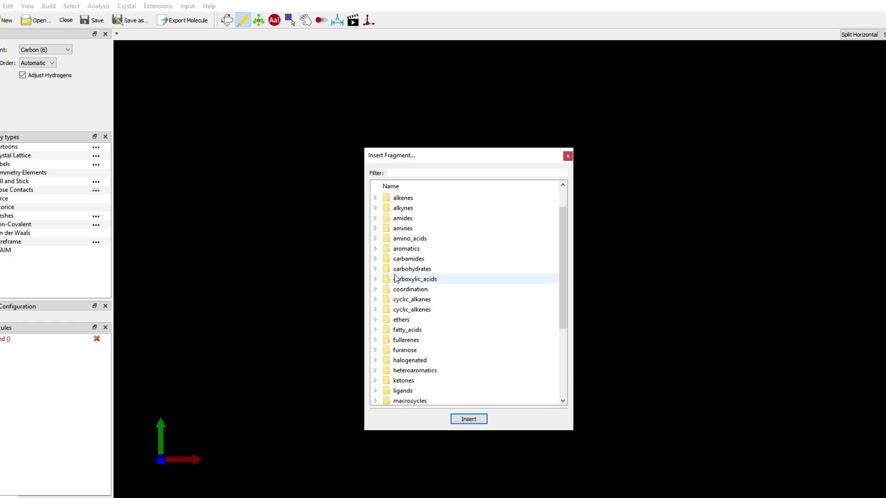
# Browse the aromatics collection, then select porphin.cjson in macrocycles to preview it
pyautogui.click(375, 249)
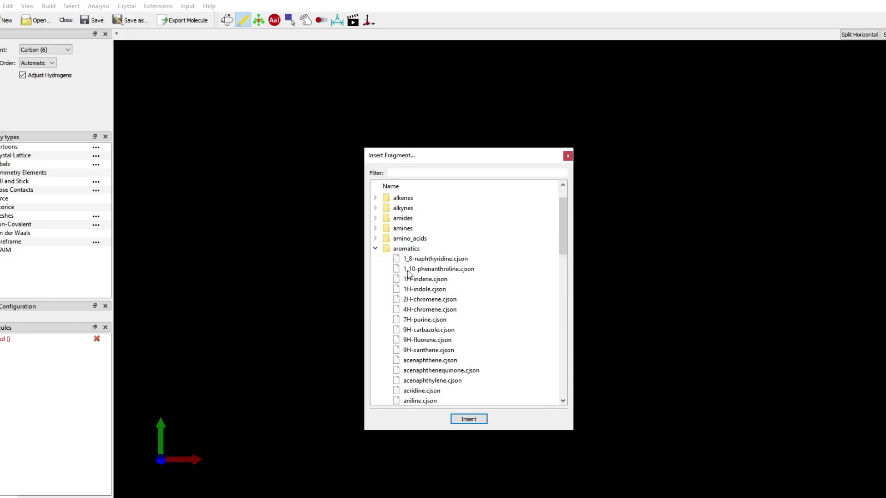
pyautogui.scroll(-1, 498, 323)
pyautogui.scroll(-4, 497, 321)
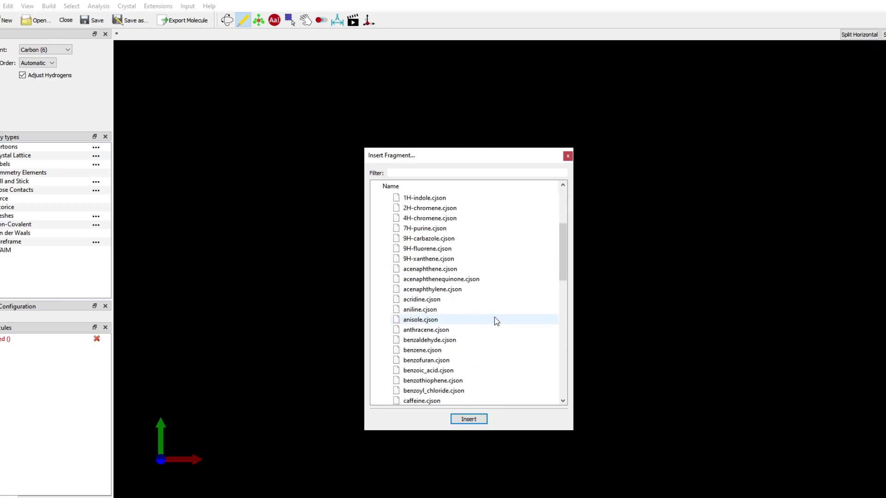
pyautogui.scroll(-2, 497, 321)
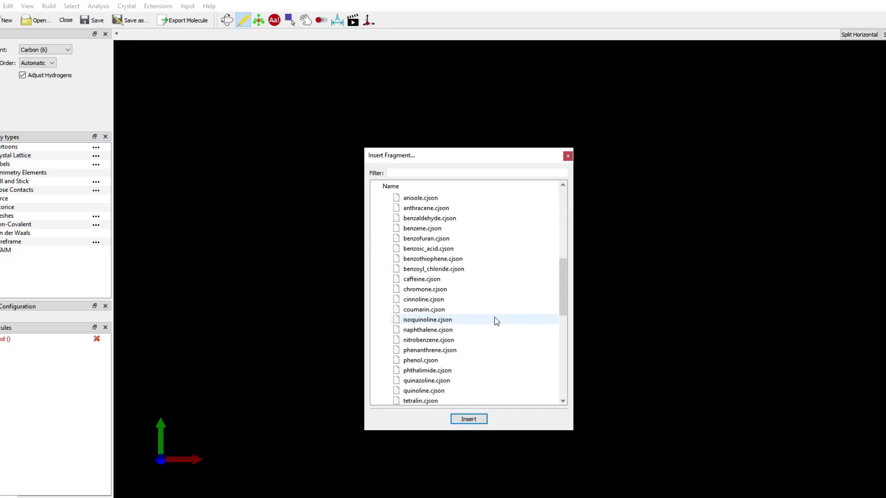
pyautogui.scroll(-1, 496, 321)
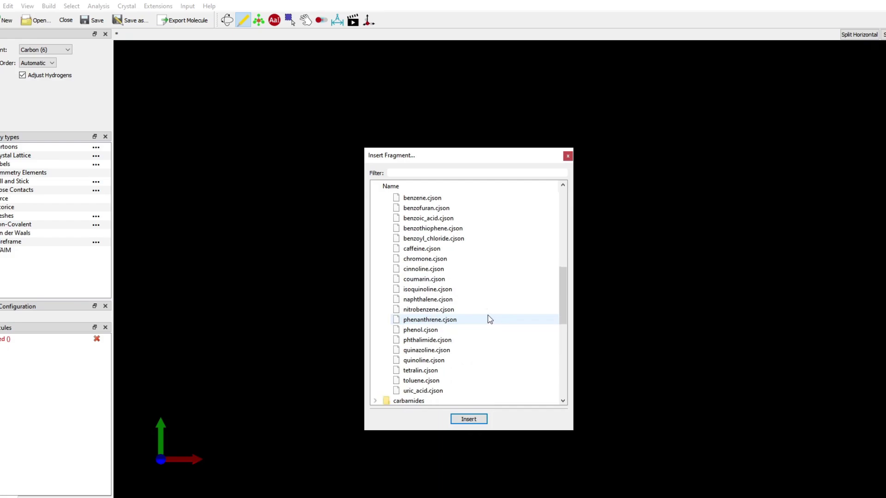
pyautogui.scroll(1, 466, 304)
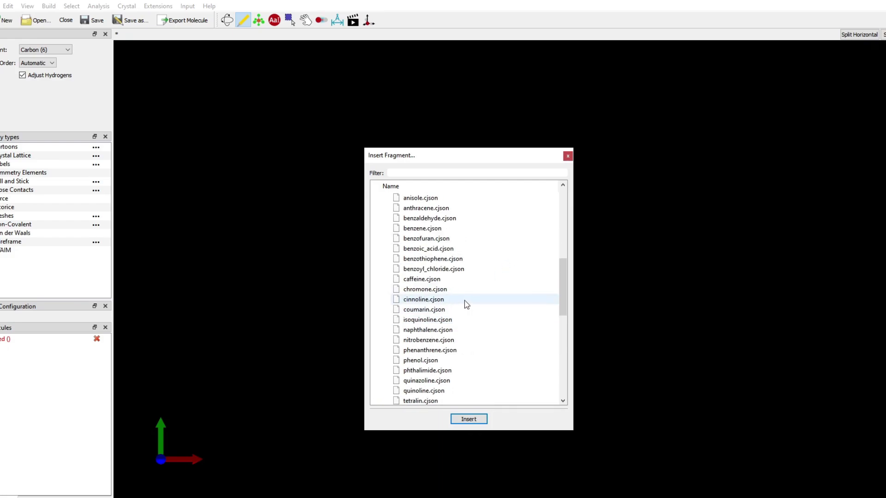
pyautogui.scroll(8, 466, 304)
pyautogui.click(376, 370)
pyautogui.click(375, 369)
pyautogui.scroll(-2, 442, 360)
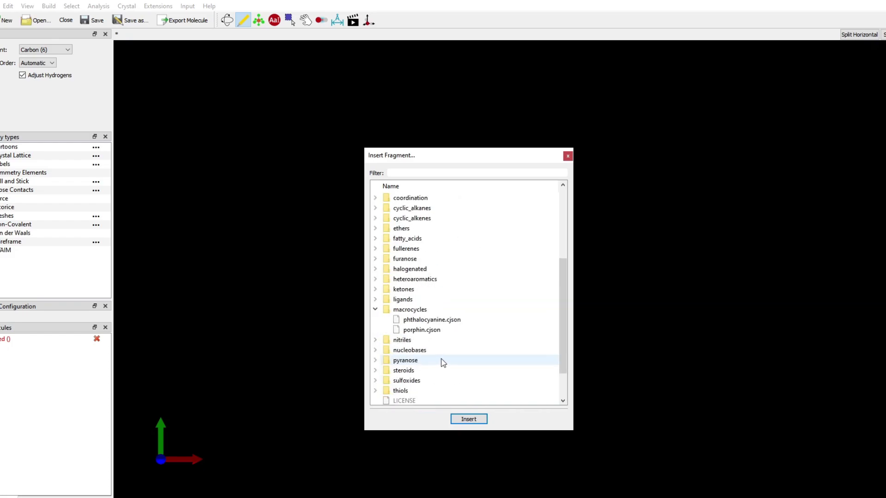
pyautogui.click(417, 331)
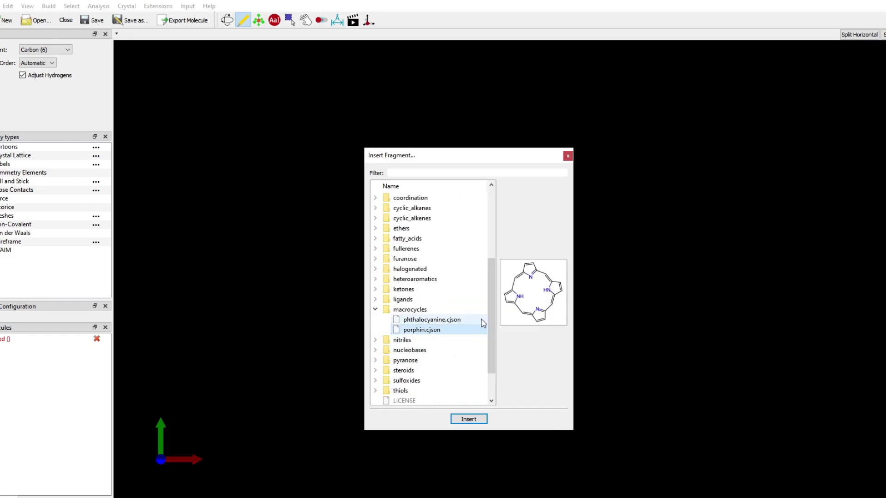
# Insert porphin.cjson and a benzene.cjson ring, dragging the benzene to the porphyrin's right side
pyautogui.click(468, 419)
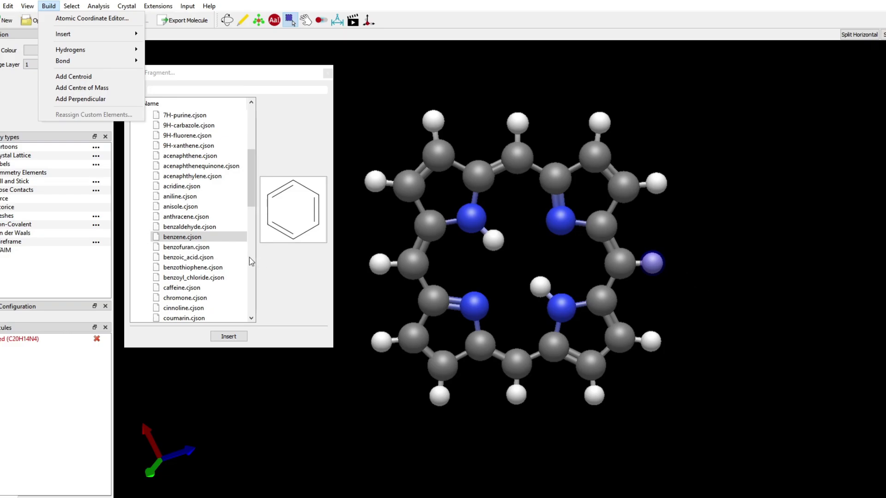
pyautogui.click(195, 238)
pyautogui.doubleClick(195, 237)
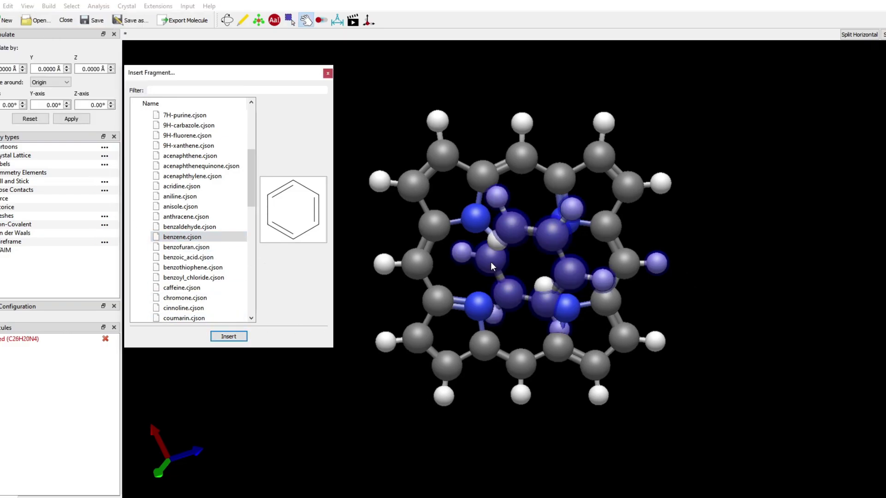
pyautogui.moveTo(507, 233); pyautogui.dragTo(729, 240)
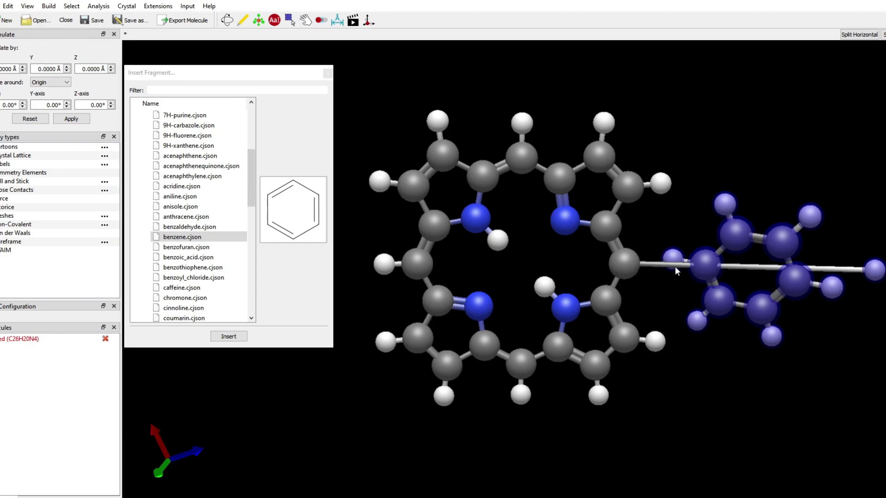
# Delete the benzene's stray hydrogen and its long bond
pyautogui.hotkey('ctrl', '5')
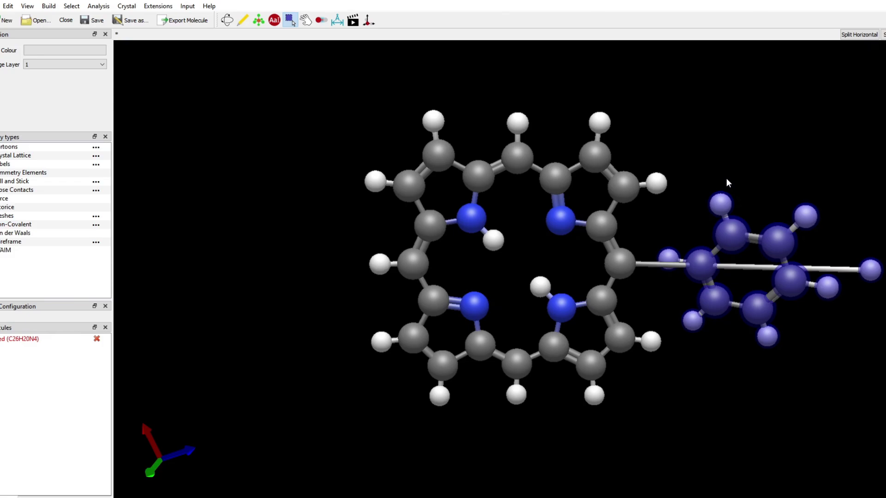
pyautogui.click(726, 182)
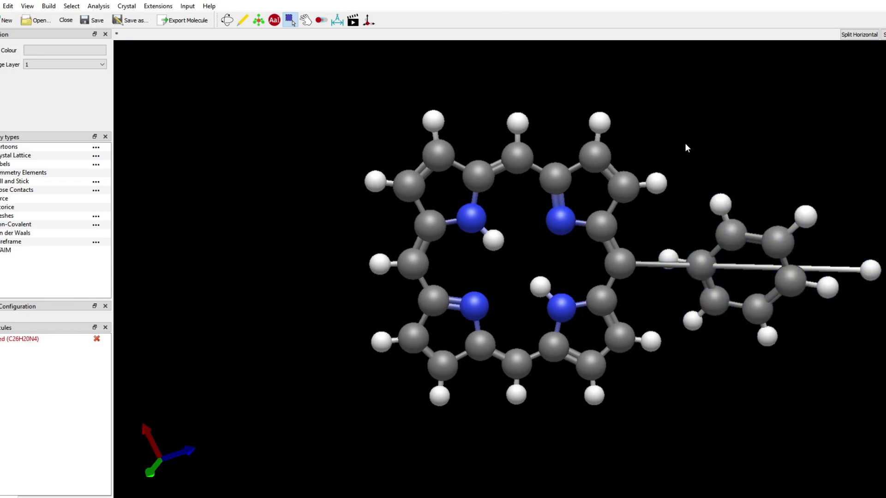
pyautogui.click(871, 271)
pyautogui.press('Delete')
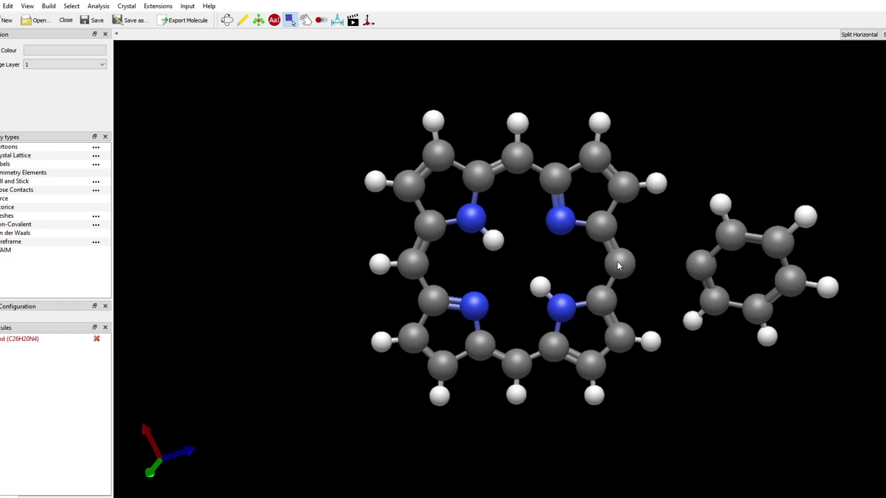
# Draw a bond from the porphyrin's right meso carbon to the benzene ring carbon
pyautogui.click(242, 20)
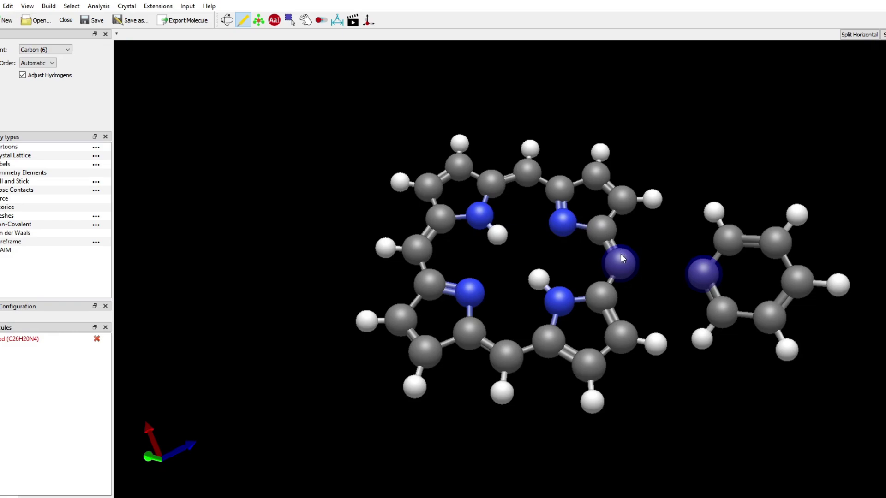
pyautogui.moveTo(620, 263); pyautogui.dragTo(699, 269)
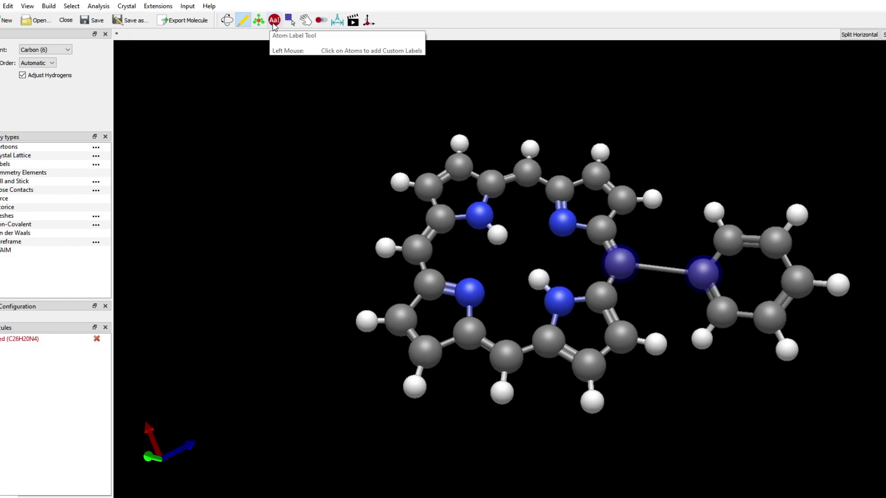
pyautogui.click(289, 21)
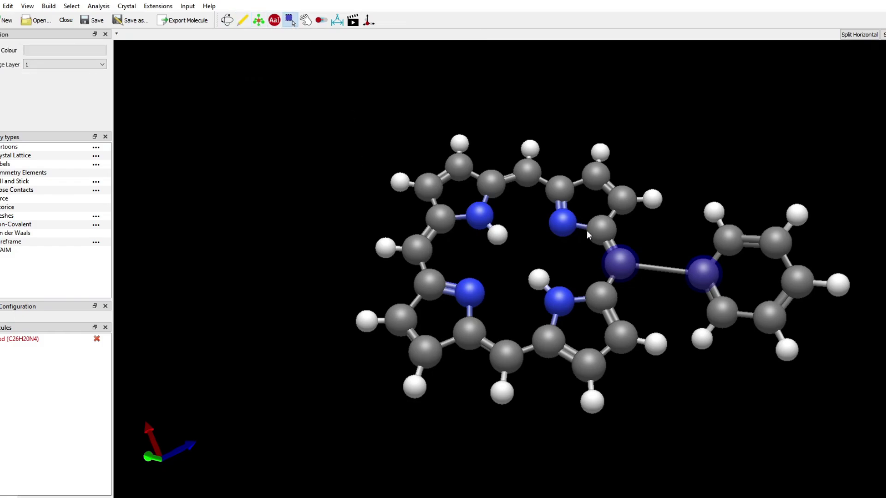
# Reposition the phenyl ring and, viewing edge-on, twist it perpendicular to the porphyrin plane
pyautogui.click(659, 270)
pyautogui.hotkey('ctrl', '6')
pyautogui.moveTo(692, 272); pyautogui.dragTo(710, 275)
pyautogui.moveTo(748, 351); pyautogui.dragTo(743, 329)
pyautogui.click(227, 20)
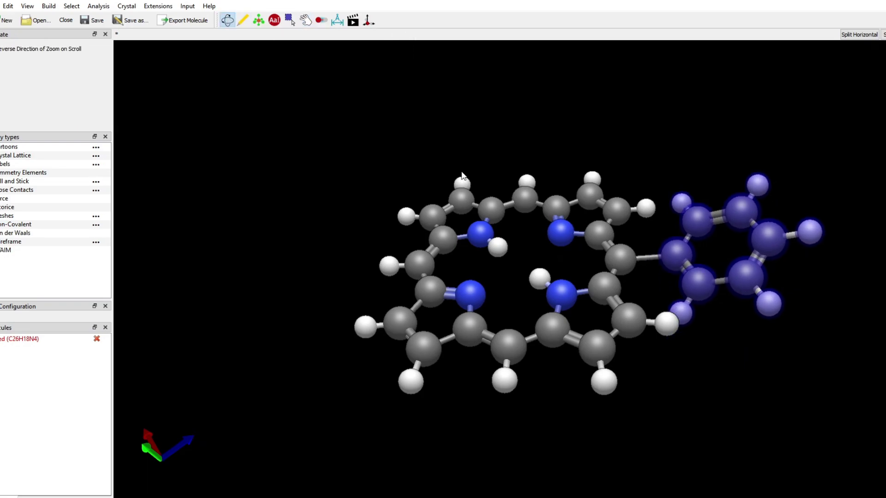
pyautogui.moveTo(498, 156); pyautogui.dragTo(463, 108)
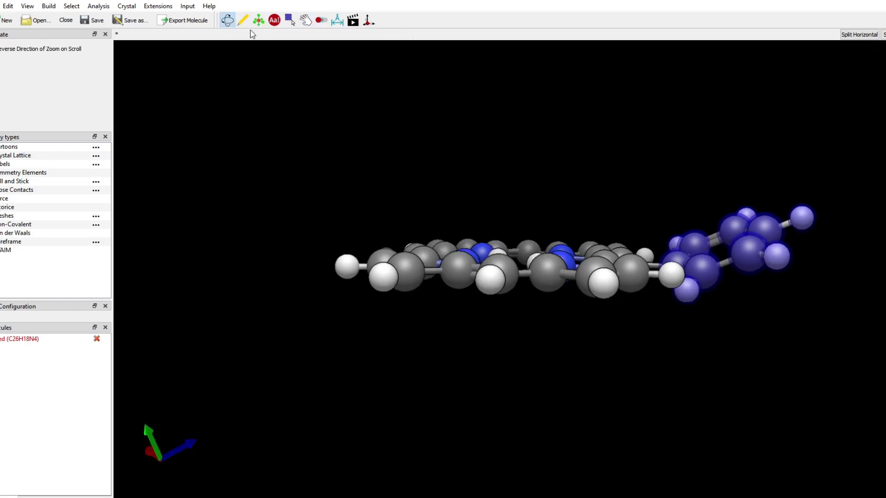
pyautogui.click(304, 23)
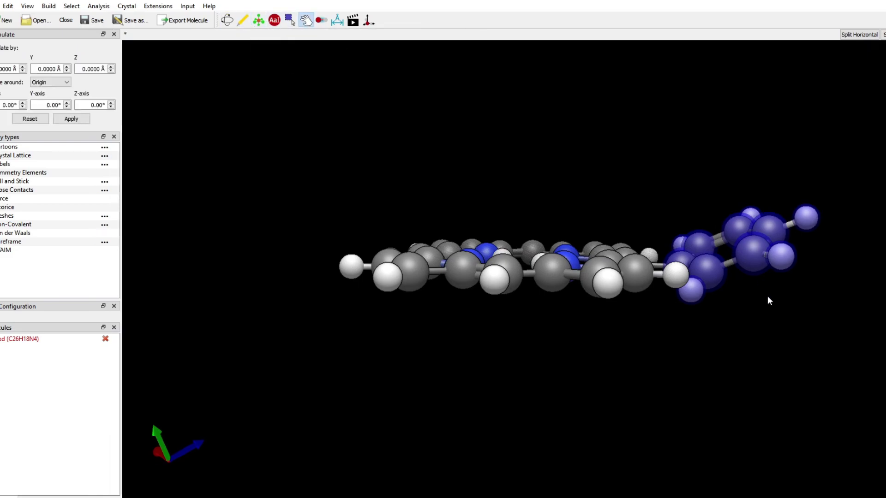
pyautogui.moveTo(759, 301); pyautogui.dragTo(678, 259, button='right')
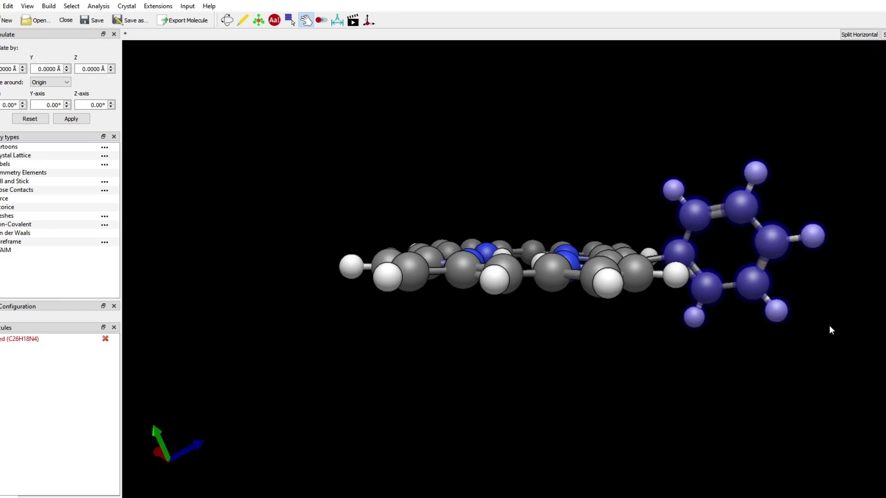
# Return to a face-on view and fine-tune the phenyl ring's position and tilt
pyautogui.click(227, 20)
pyautogui.moveTo(555, 215); pyautogui.dragTo(568, 292)
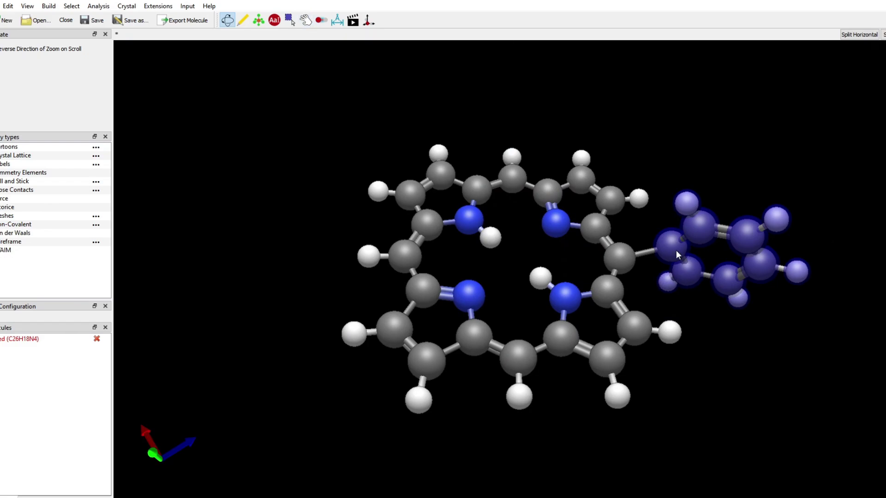
pyautogui.moveTo(676, 250)
pyautogui.mouseDown()
pyautogui.moveTo(683, 265)
pyautogui.moveTo(668, 263)
pyautogui.moveTo(685, 265)
pyautogui.mouseUp()
pyautogui.click(305, 20)
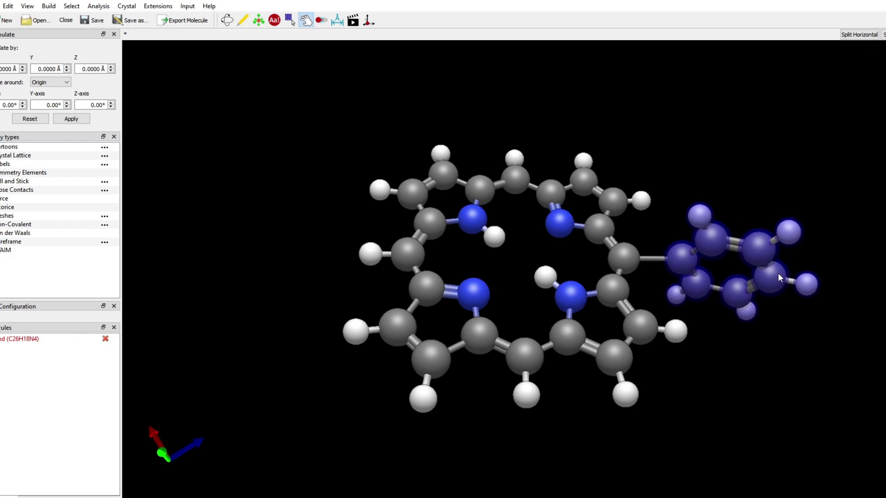
pyautogui.moveTo(805, 262); pyautogui.dragTo(784, 261)
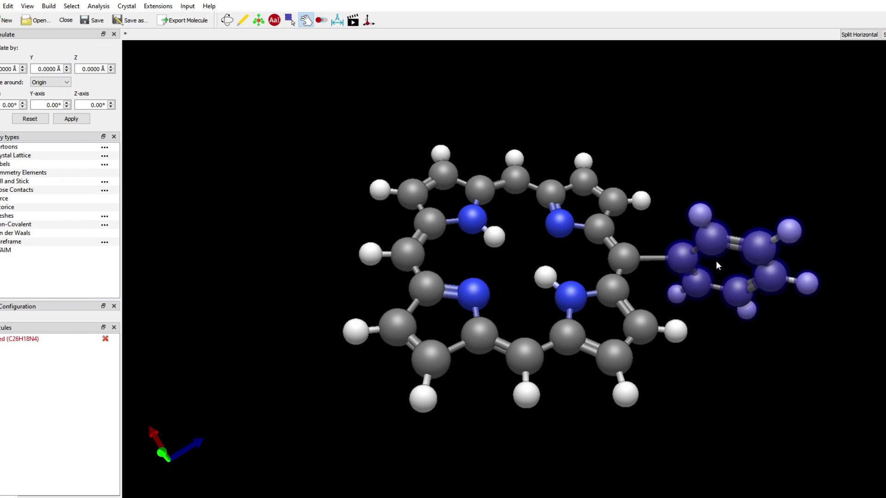
pyautogui.moveTo(856, 214); pyautogui.dragTo(790, 295)
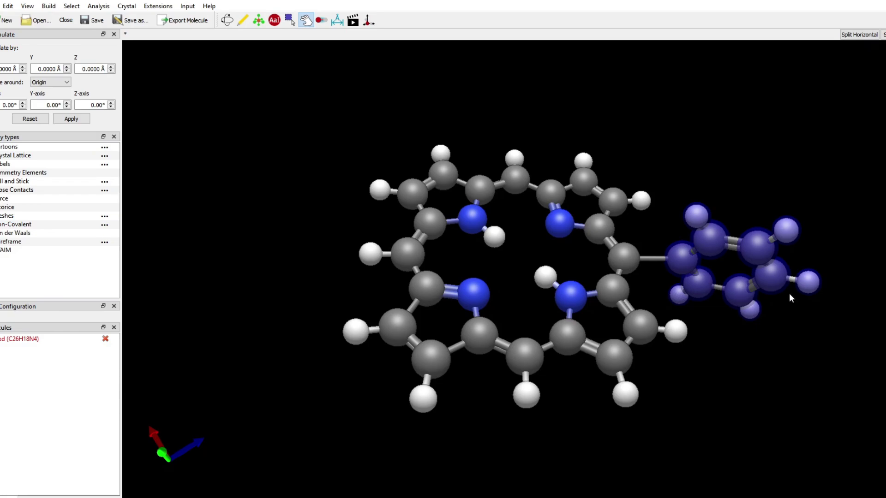
# Measure the meso carbon–phenyl bond length, about 2.134 Å
pyautogui.click(340, 23)
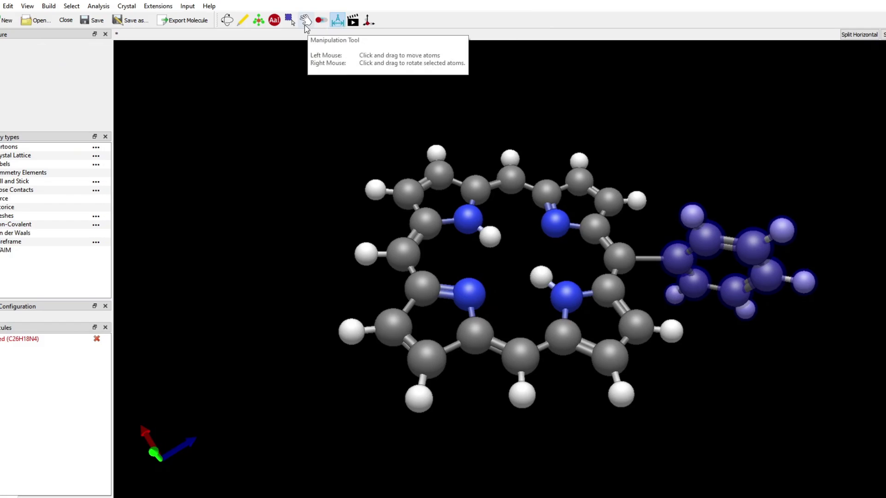
pyautogui.click(682, 263)
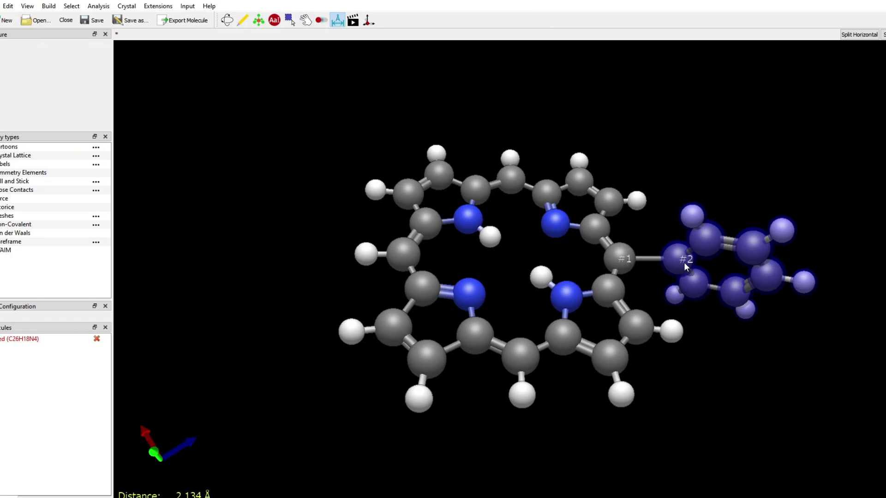
pyautogui.click(49, 6)
# Insert another benzene fragment and move it above the porphyrin
pyautogui.moveTo(81, 34)
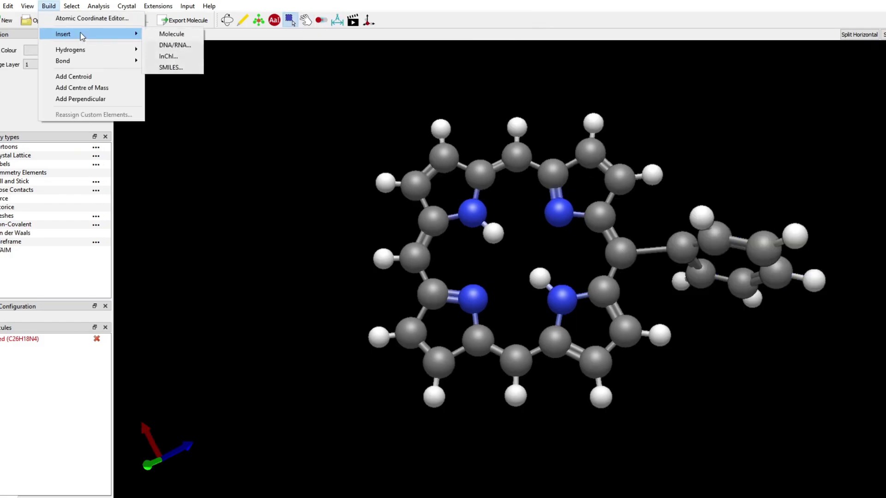
pyautogui.click(189, 45)
pyautogui.click(468, 365)
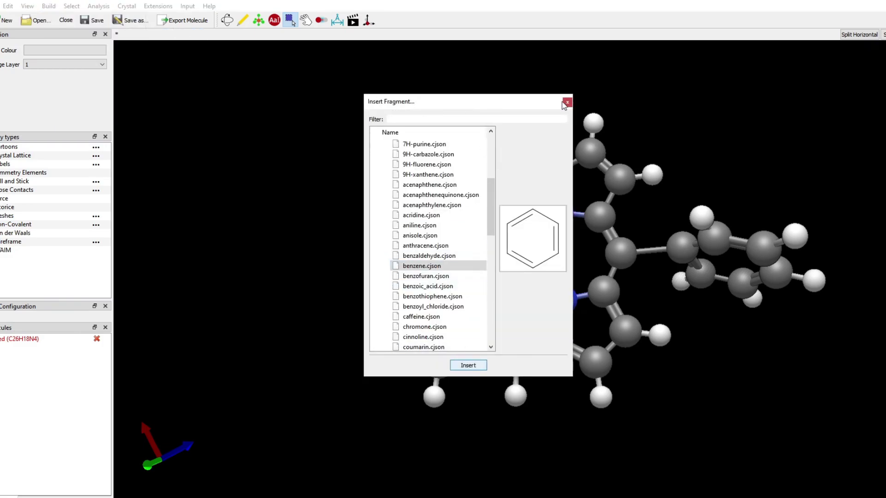
pyautogui.moveTo(495, 101); pyautogui.dragTo(282, 138)
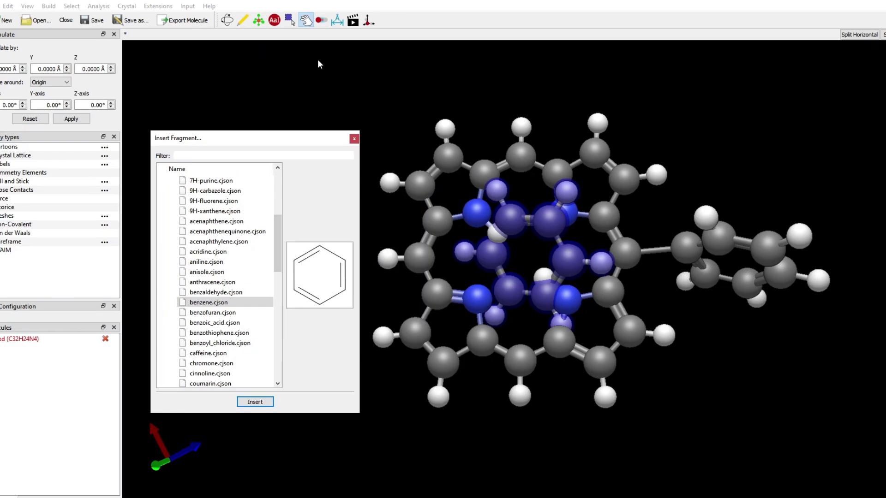
pyautogui.moveTo(549, 228); pyautogui.dragTo(563, 69)
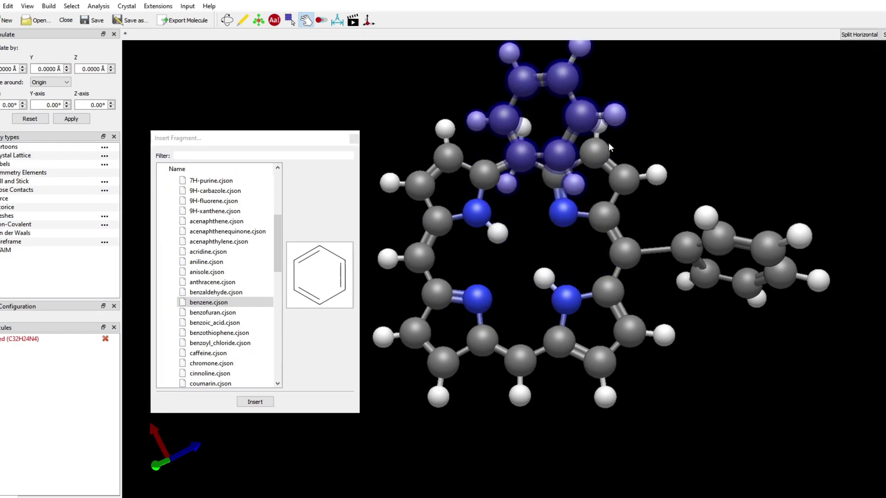
pyautogui.moveTo(555, 145); pyautogui.dragTo(546, 71)
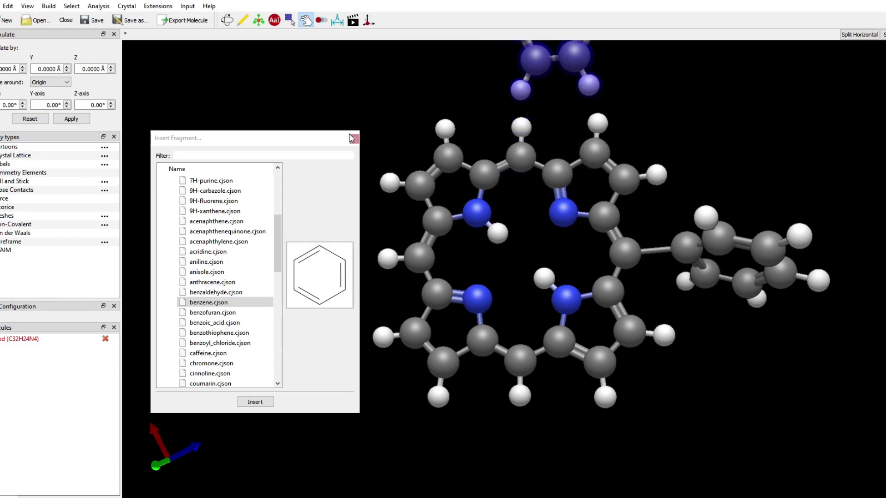
# Insert one more benzene fragment and place it left of the porphyrin
pyautogui.moveTo(241, 143); pyautogui.dragTo(779, 196)
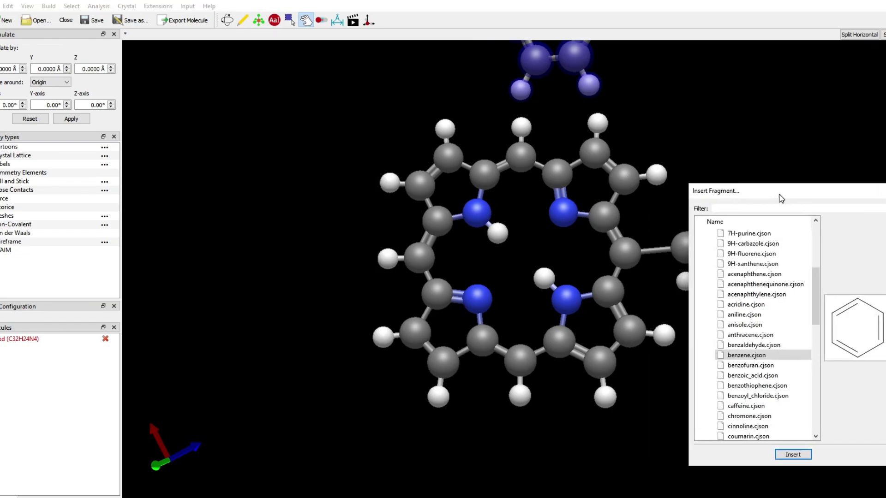
pyautogui.click(790, 455)
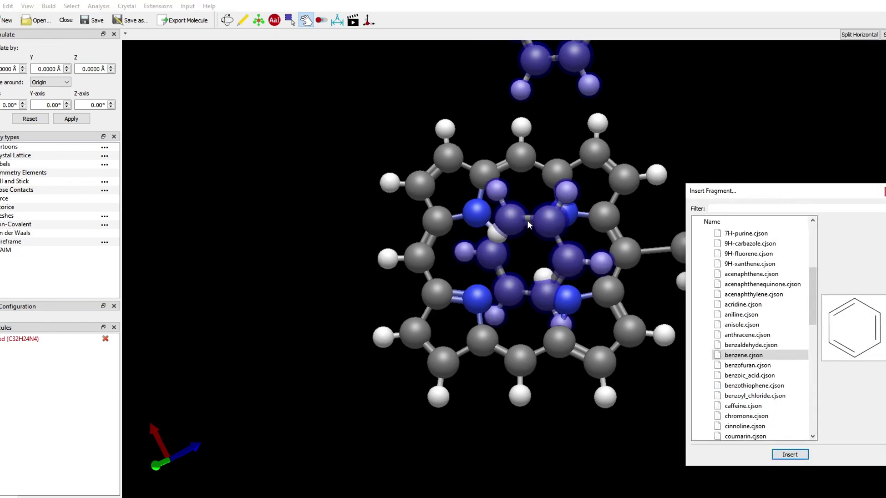
pyautogui.moveTo(514, 220); pyautogui.dragTo(244, 215)
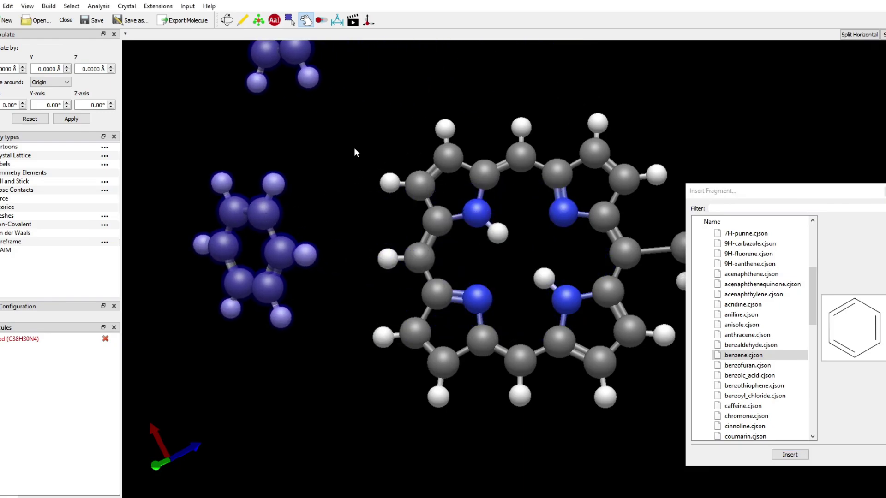
# Delete the left benzene's facing hydrogen and bond that ring to the left meso carbon
pyautogui.press('Escape')
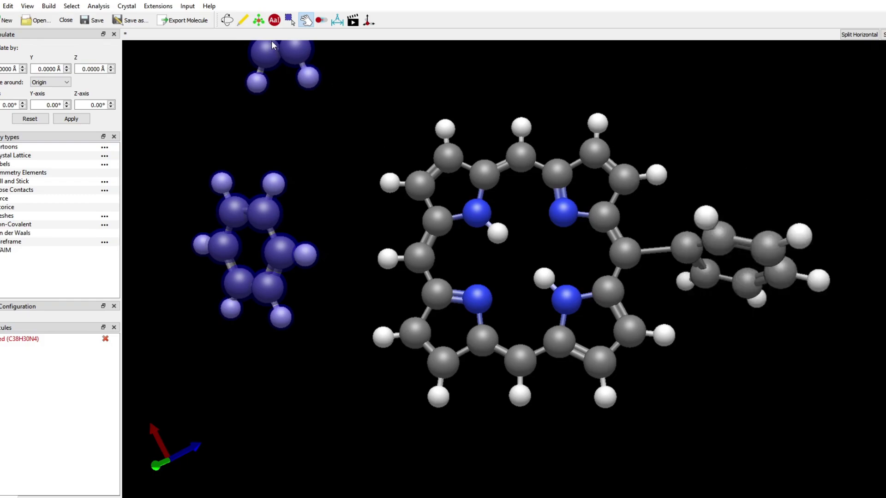
pyautogui.click(290, 19)
pyautogui.click(272, 211)
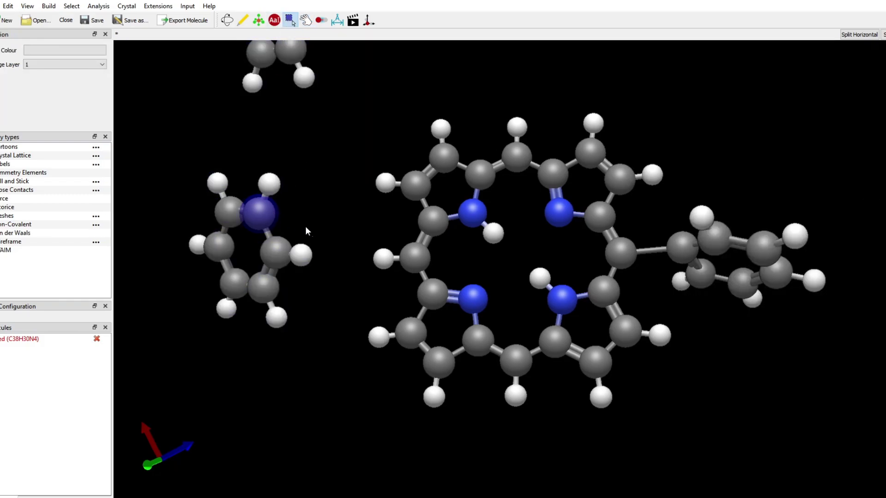
pyautogui.click(278, 244)
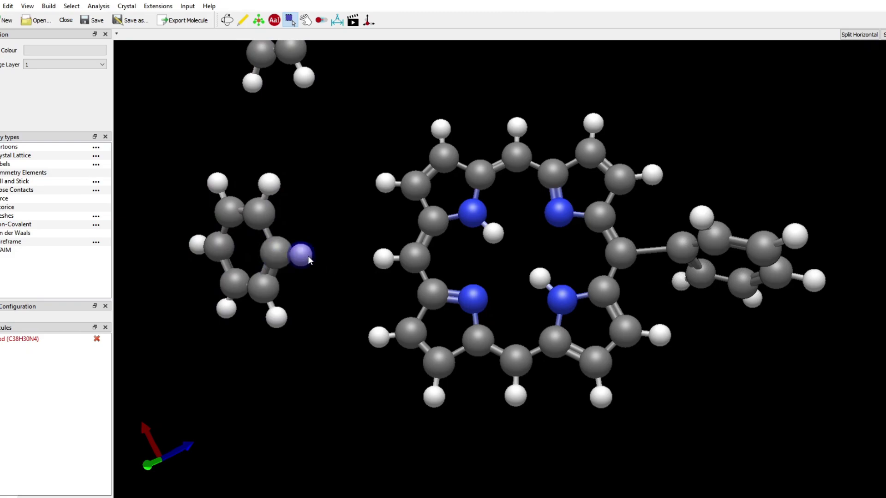
pyautogui.click(308, 255)
pyautogui.press('Delete')
pyautogui.click(242, 21)
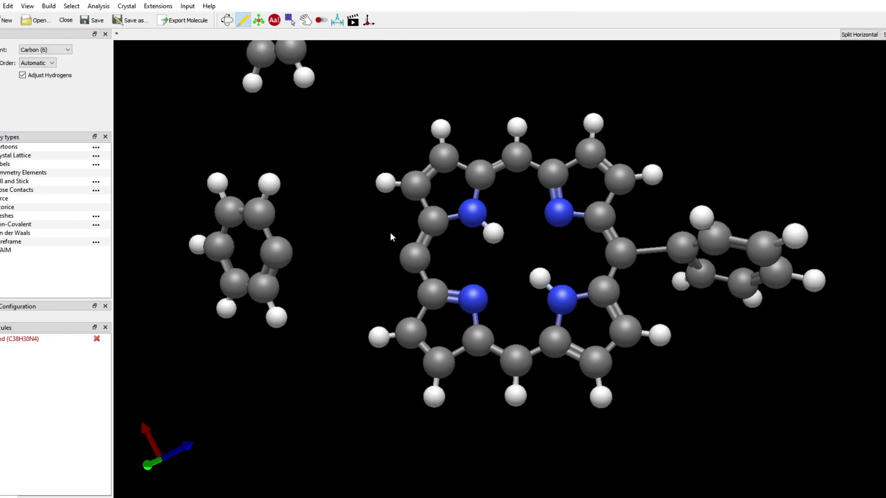
pyautogui.moveTo(402, 254); pyautogui.dragTo(279, 251)
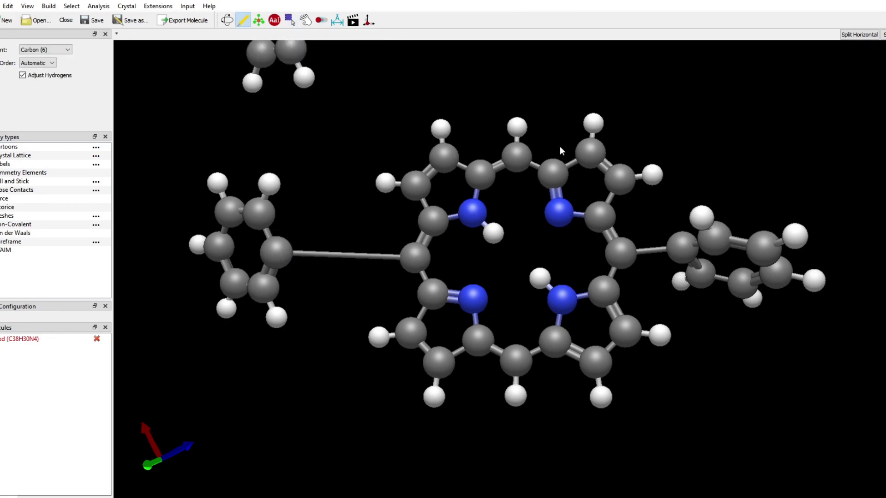
# Delete the top meso and top benzene hydrogens, then bond the top ring to the meso carbon
pyautogui.hotkey('ctrl', '5')
pyautogui.click(517, 127)
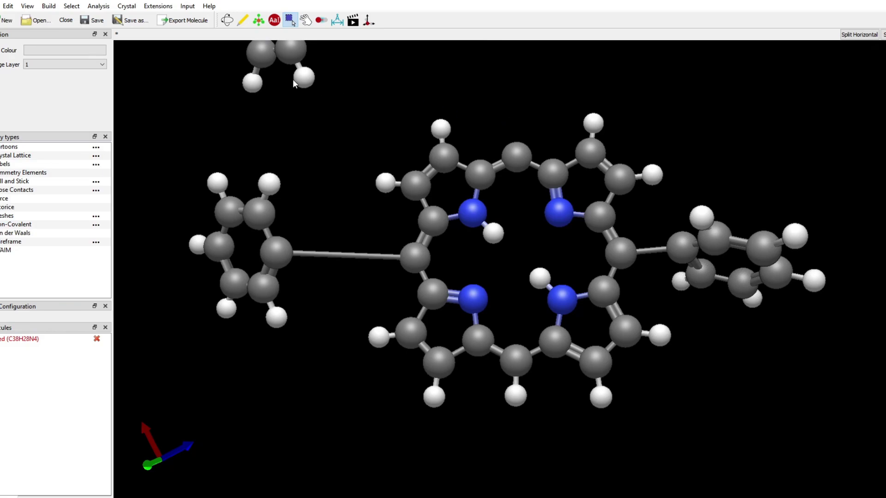
pyautogui.click(304, 77)
pyautogui.press('Delete')
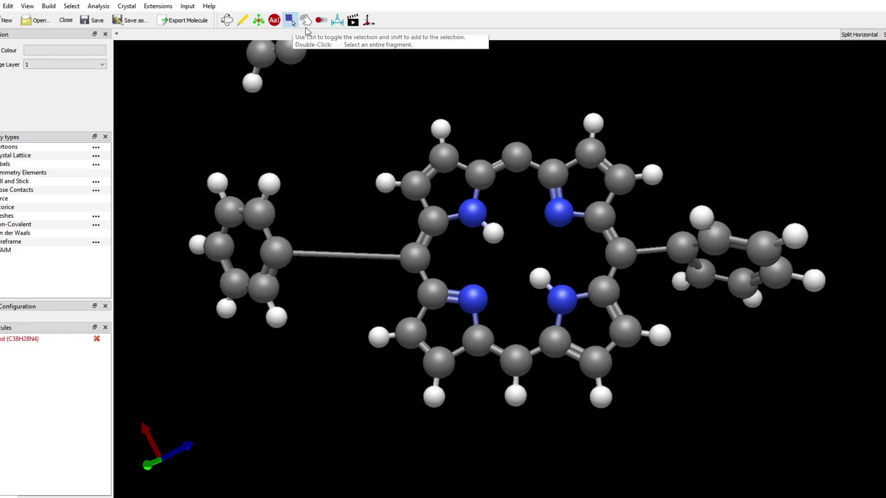
pyautogui.click(243, 21)
pyautogui.moveTo(516, 155)
pyautogui.mouseDown()
pyautogui.moveTo(409, 90)
pyautogui.moveTo(295, 72)
pyautogui.moveTo(290, 52)
pyautogui.mouseUp()
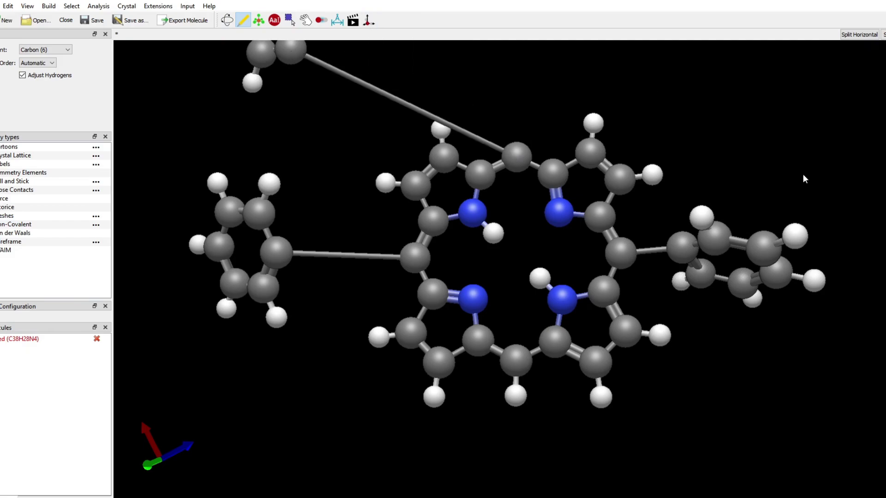
pyautogui.click(227, 19)
pyautogui.scroll(-3, 602, 214)
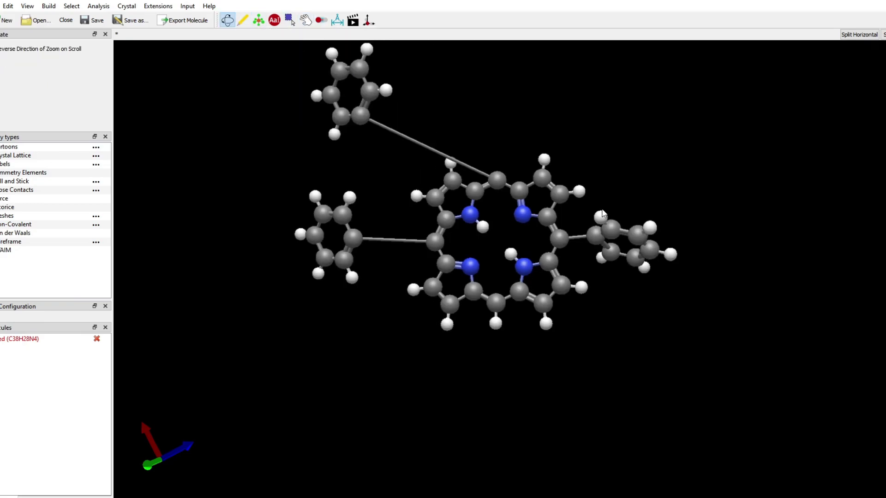
# Box-select the top and left phenyl rings and drag the left ring next to the core
pyautogui.click(290, 20)
pyautogui.moveTo(300, 49); pyautogui.dragTo(504, 136)
pyautogui.click(306, 20)
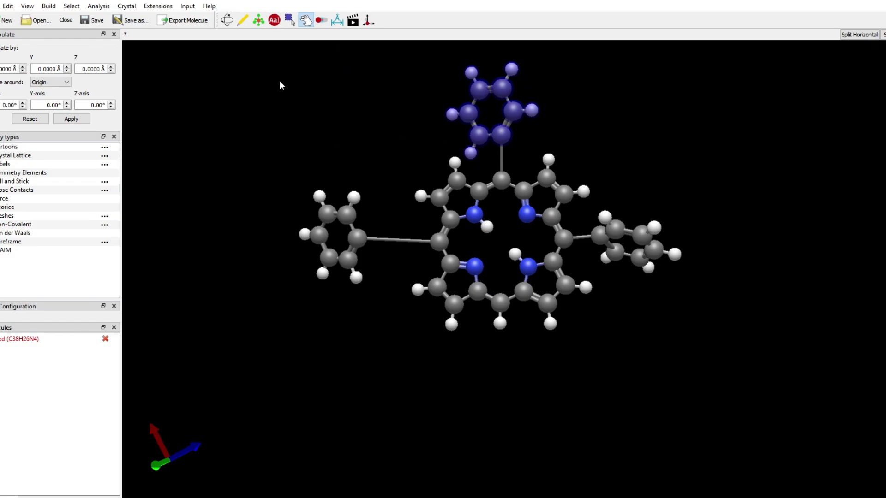
pyautogui.click(289, 20)
pyautogui.moveTo(286, 153); pyautogui.dragTo(393, 303)
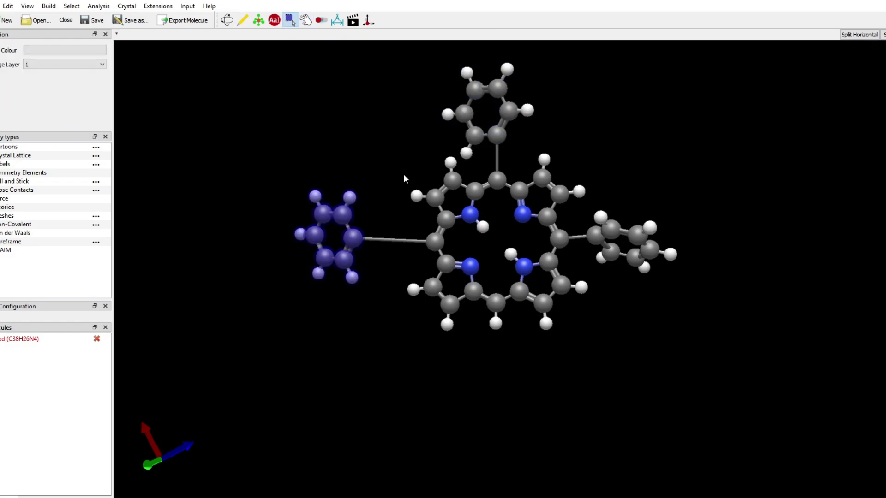
pyautogui.click(306, 21)
pyautogui.moveTo(356, 233); pyautogui.dragTo(395, 238)
# Rotate the molecule edge-on to check how the phenyl rings sit against the porphyrin
pyautogui.click(227, 20)
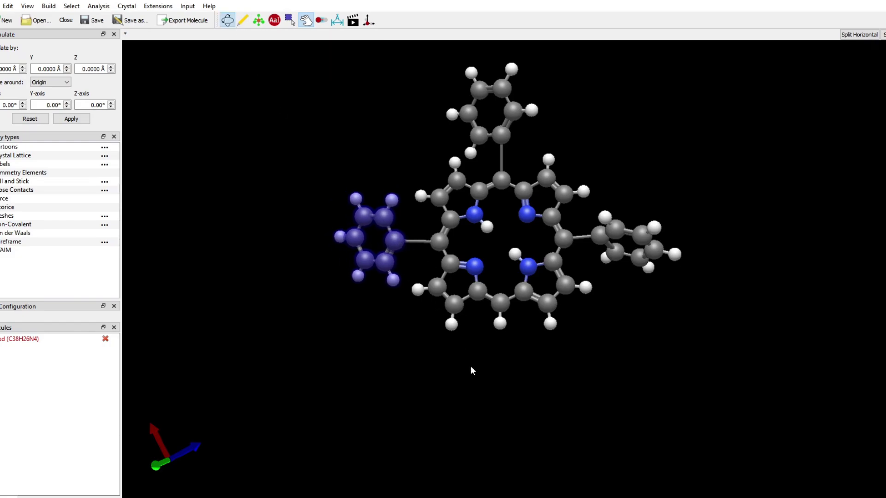
pyautogui.moveTo(469, 366); pyautogui.dragTo(494, 231)
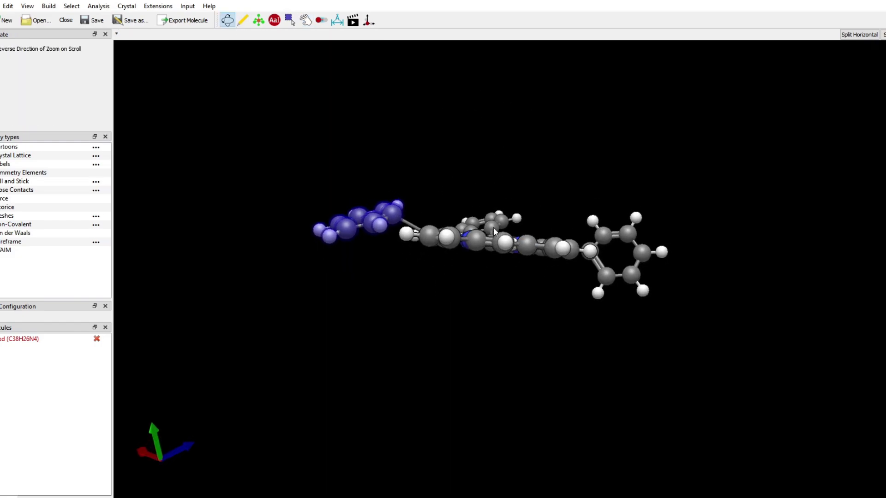
pyautogui.moveTo(391, 220); pyautogui.dragTo(383, 233)
pyautogui.click(306, 20)
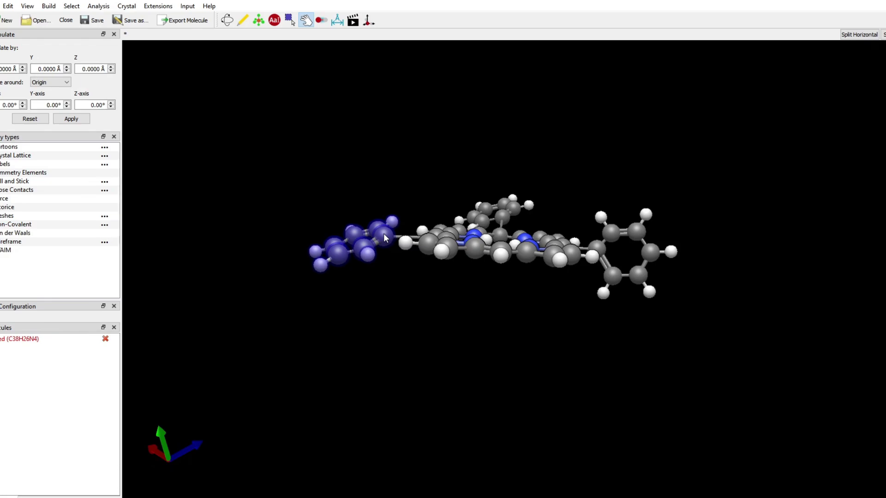
pyautogui.click(227, 20)
pyautogui.moveTo(574, 387); pyautogui.dragTo(674, 452)
# Run Extensions > Optimize Geometry on the triphenylporphyrin and rotate to inspect the relaxed structure
pyautogui.moveTo(506, 329); pyautogui.dragTo(515, 343)
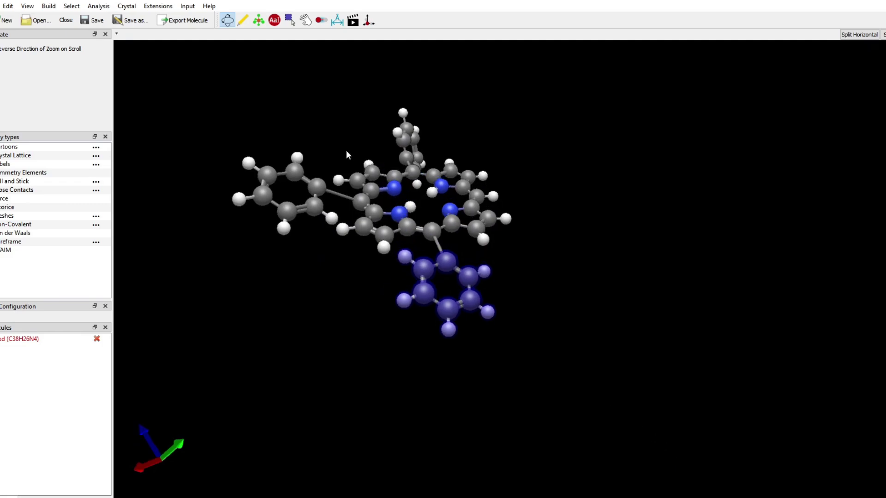
pyautogui.click(48, 6)
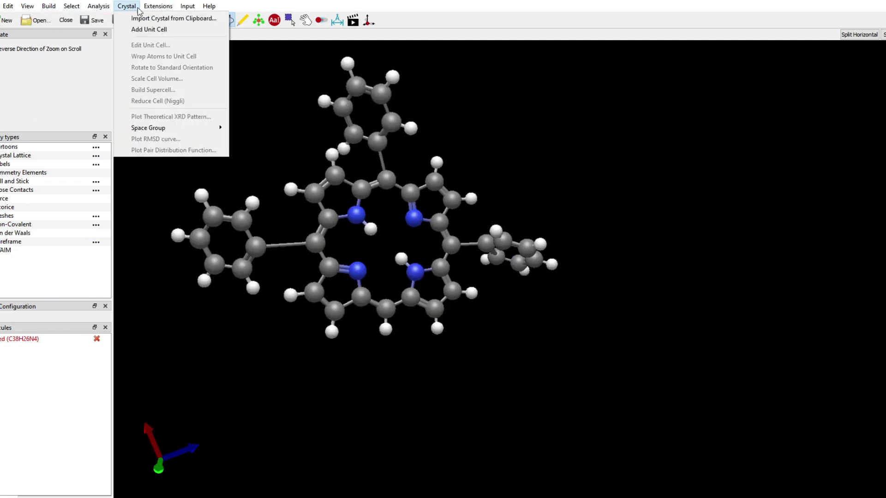
pyautogui.moveTo(158, 6)
pyautogui.click(183, 18)
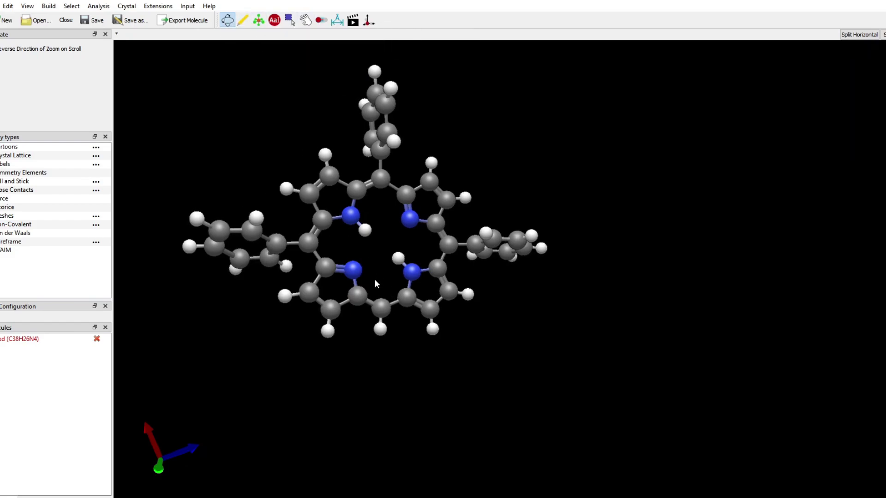
pyautogui.moveTo(389, 245); pyautogui.dragTo(519, 241)
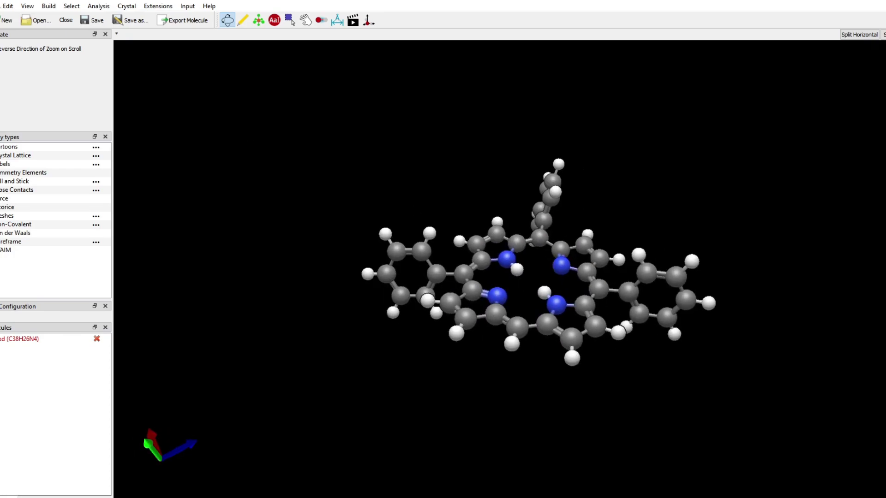
pyautogui.hotkey('alt', 'f')
# Save the molecule as Triphenyl_porphyrin.cjson
pyautogui.click(18, 75)
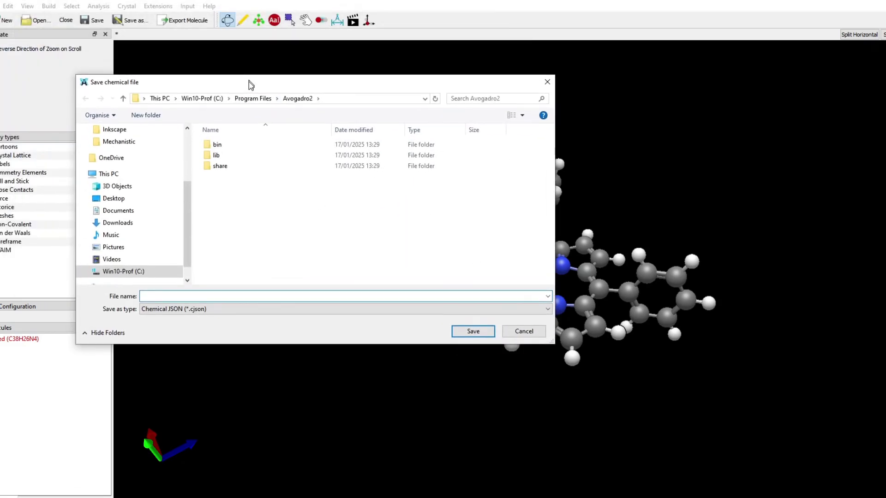
pyautogui.write('Triphenyl_por')
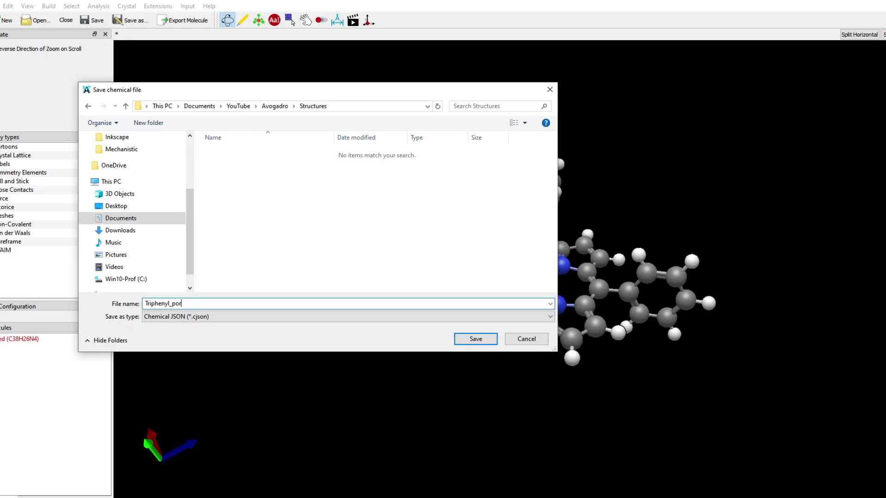
pyautogui.press('Return')
# Go to the menu listing the quantum chemistry input generators
pyautogui.click(126, 6)
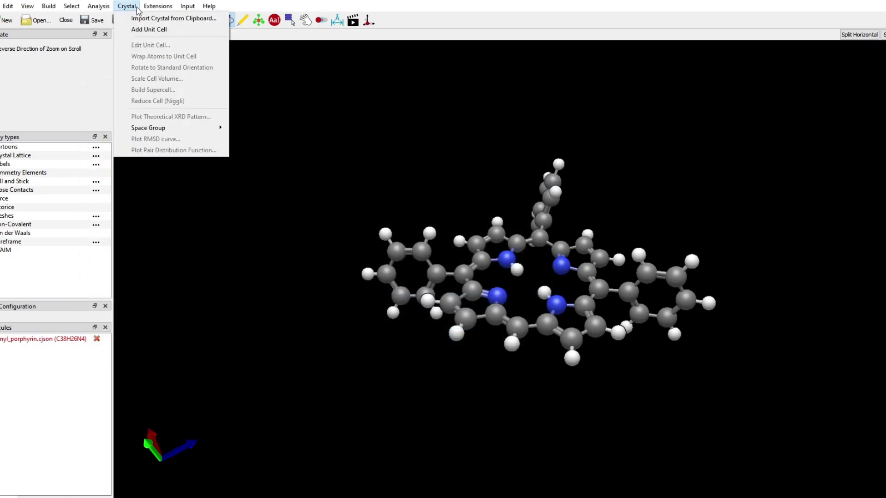
pyautogui.click(127, 6)
pyautogui.click(187, 6)
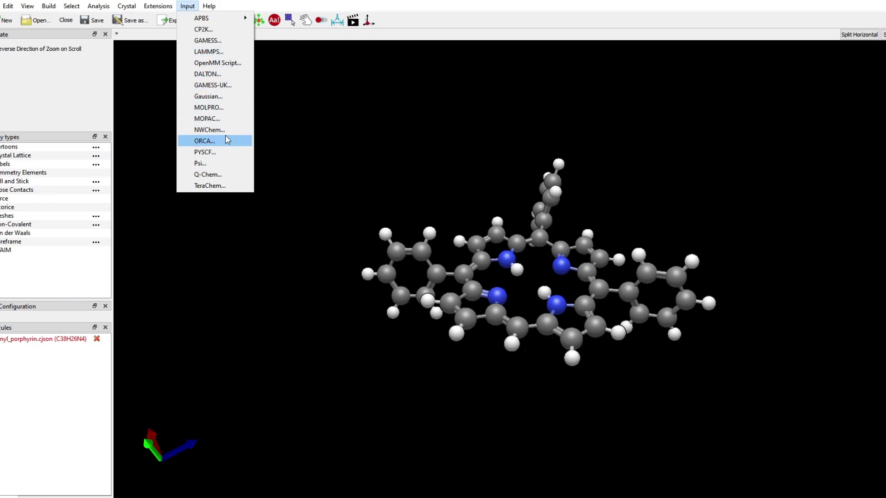
# Open the ORCA Input Generator and set the job's filename base and 16 processor cores
pyautogui.click(205, 141)
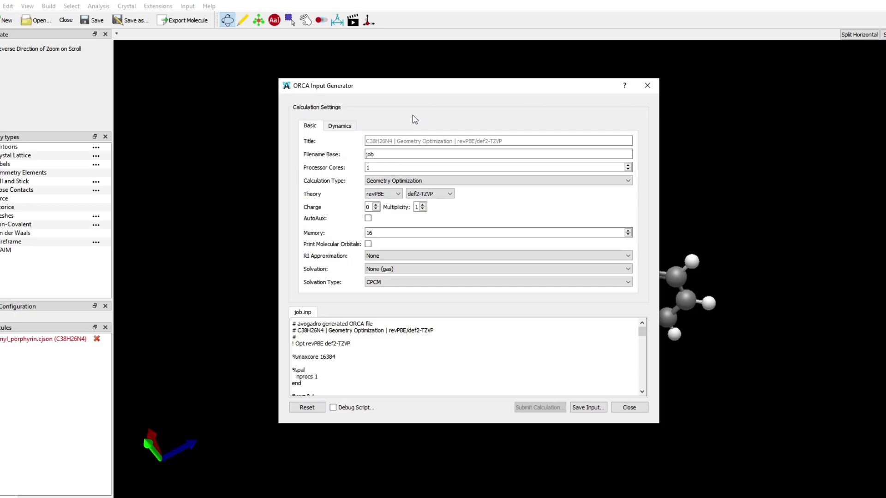
pyautogui.moveTo(323, 85); pyautogui.dragTo(642, 72)
pyautogui.doubleClick(741, 141)
pyautogui.write('ti')
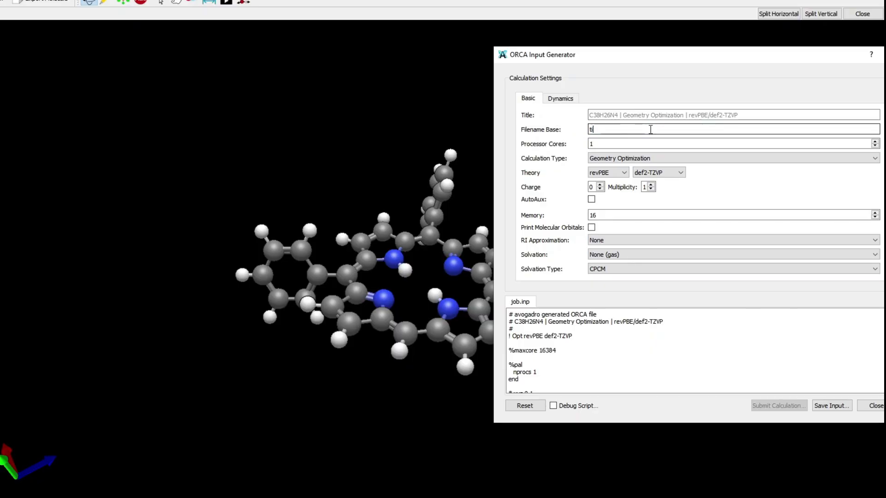
pyautogui.write('rphenyl')
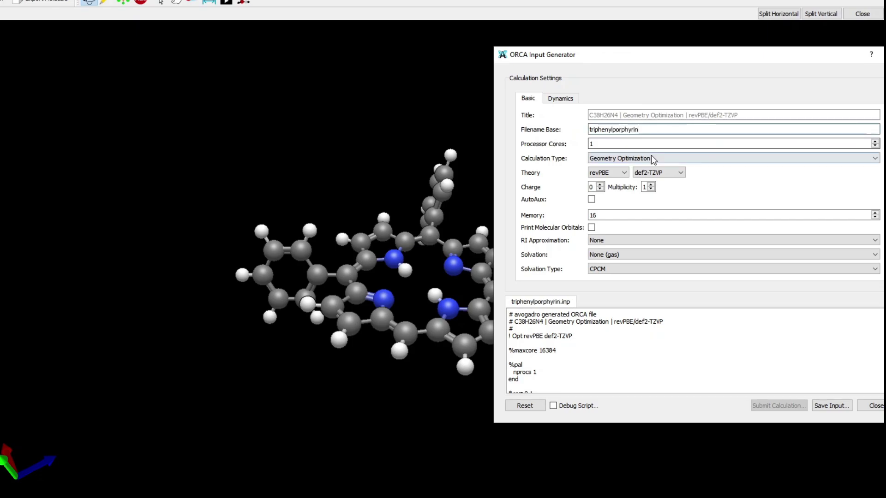
pyautogui.click(651, 144)
pyautogui.write('6')
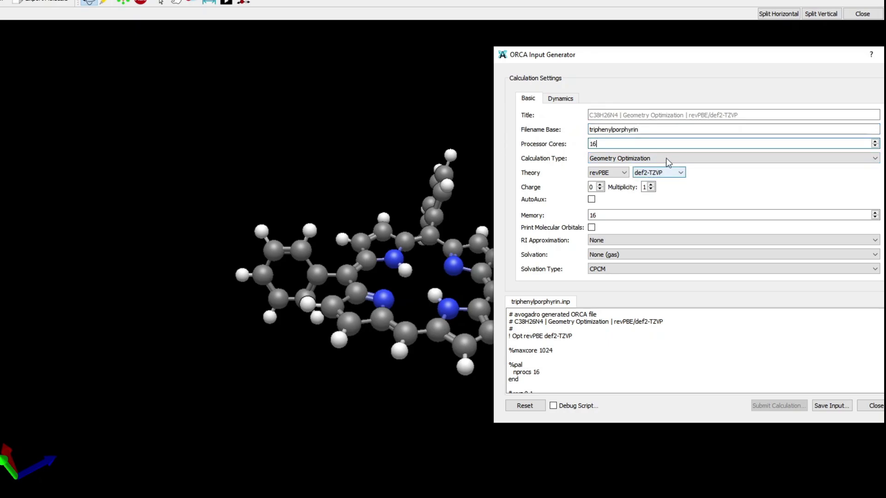
# Choose the PBE0 functional and def2-SVP basis set, leaving the calculation type unchanged
pyautogui.click(669, 159)
pyautogui.click(634, 175)
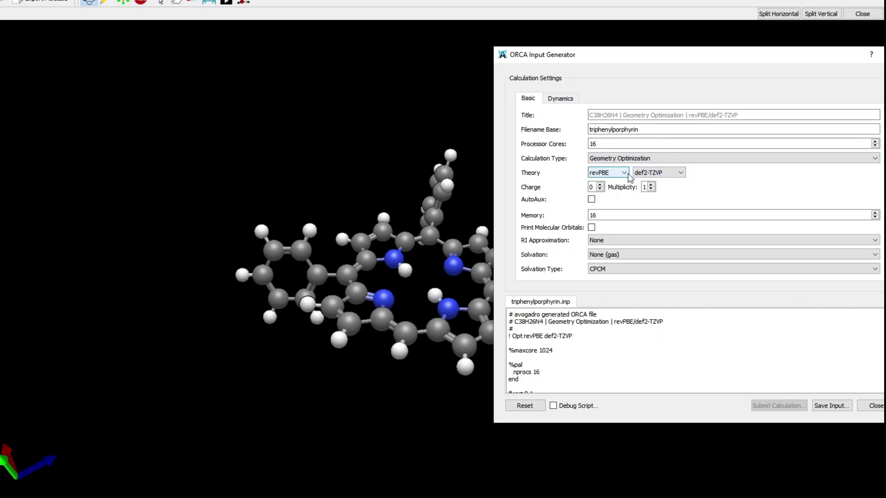
pyautogui.click(625, 172)
pyautogui.click(616, 225)
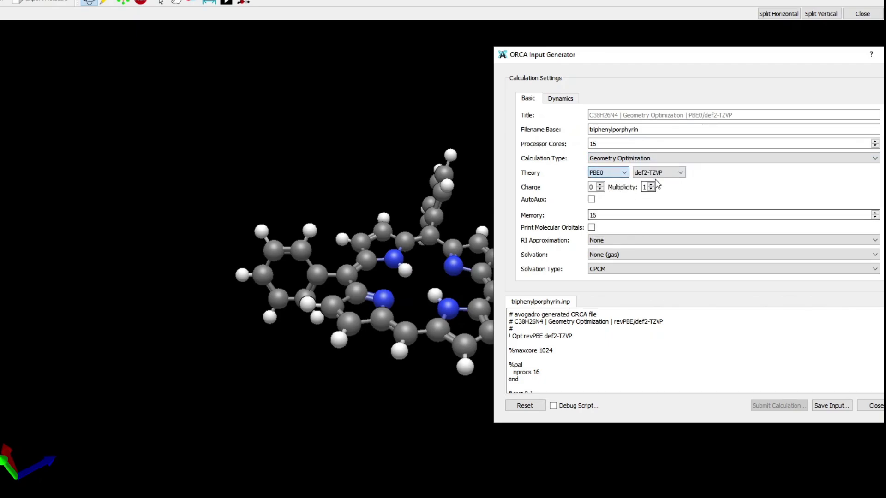
pyautogui.click(670, 173)
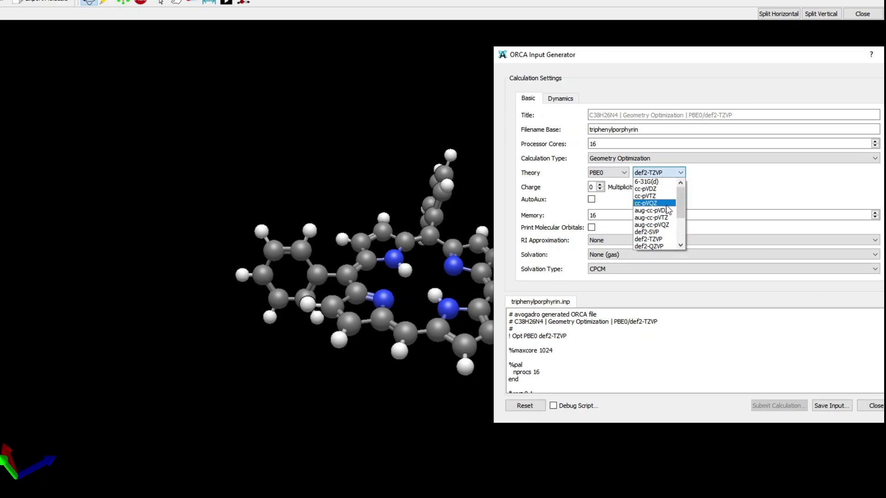
pyautogui.click(669, 233)
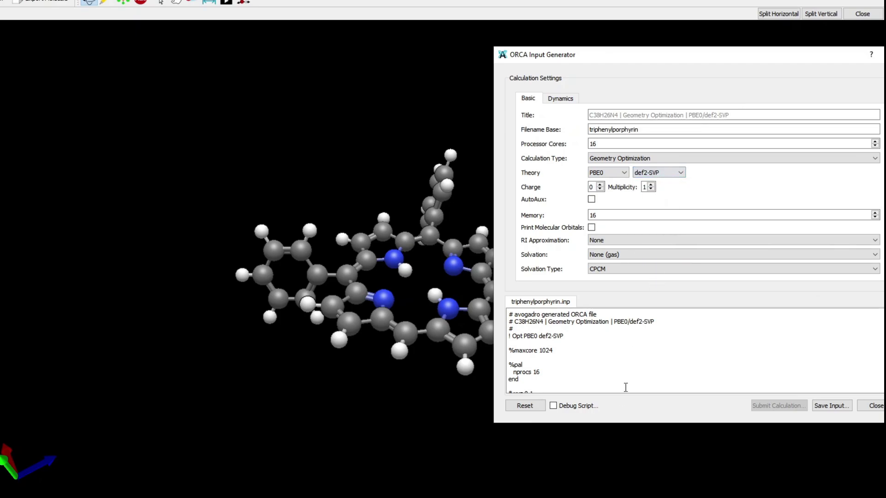
# Enlarge the generator, set Memory to 64 and enable Print Molecular Orbitals
pyautogui.moveTo(620, 423); pyautogui.dragTo(630, 492)
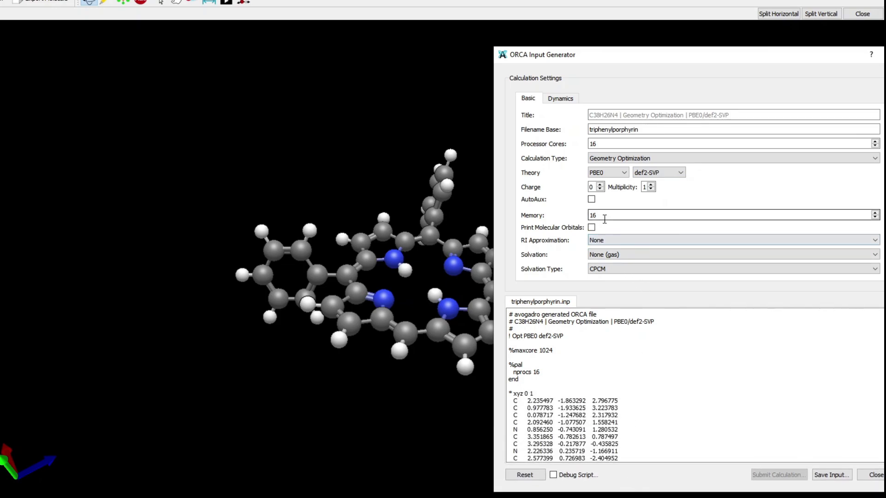
pyautogui.write('8')
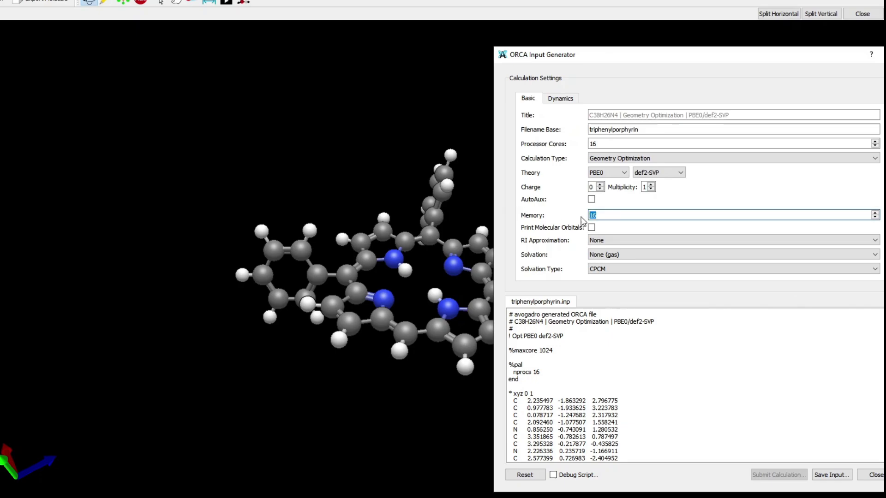
pyautogui.write('64')
pyautogui.click(592, 228)
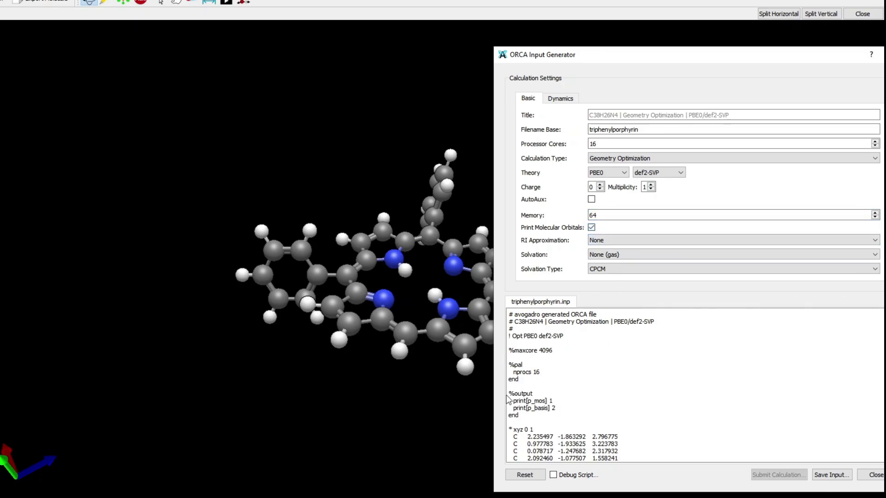
# Set the solvent to Acetonitrile with the SMD solvation model
pyautogui.click(607, 241)
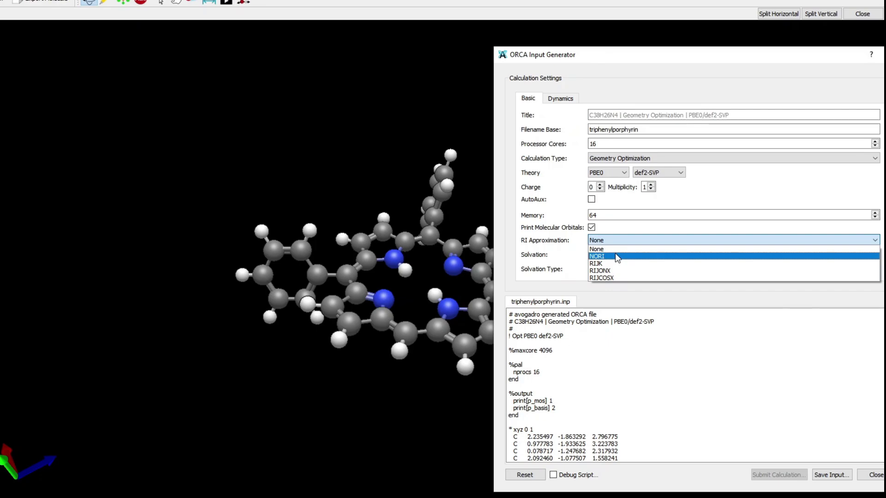
pyautogui.click(614, 249)
pyautogui.click(643, 254)
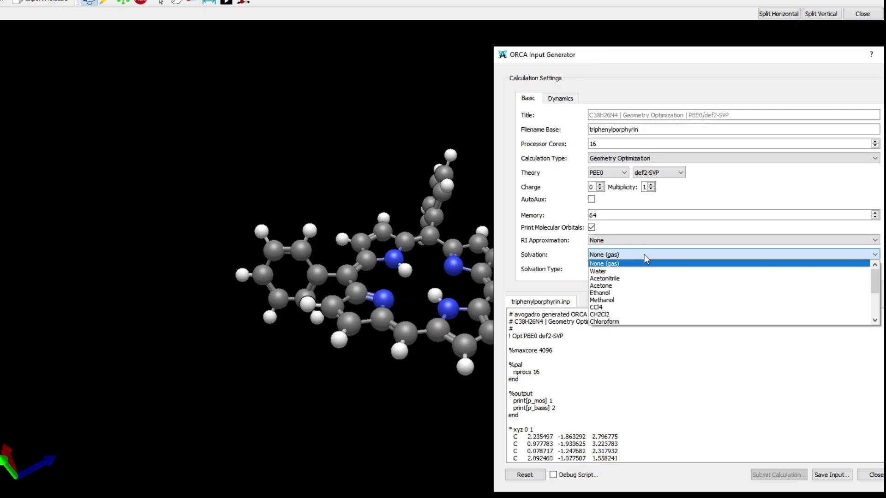
pyautogui.click(645, 278)
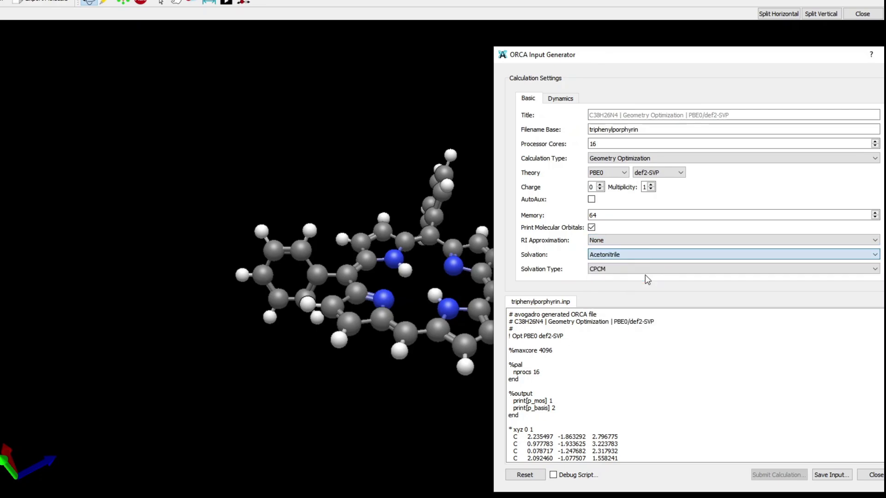
pyautogui.click(620, 269)
pyautogui.click(613, 285)
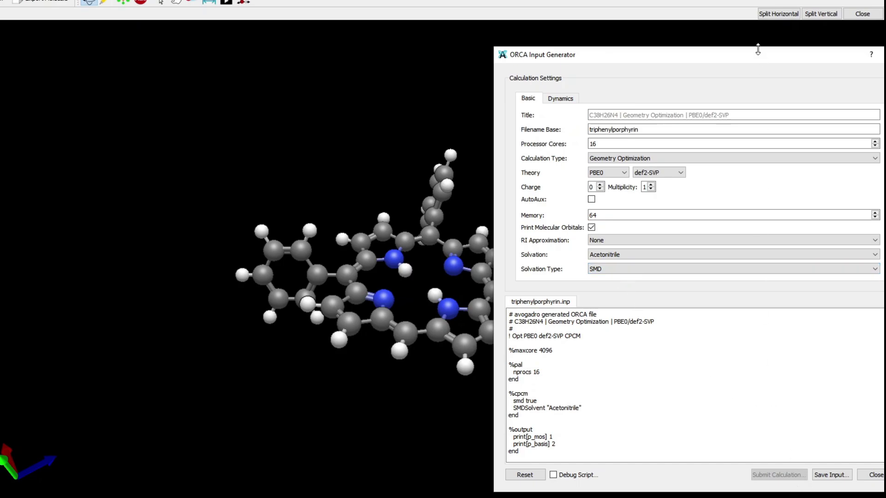
# Move the generator window, try RIJCOSX, then set the RI approximation back to None
pyautogui.moveTo(754, 62); pyautogui.dragTo(636, 35)
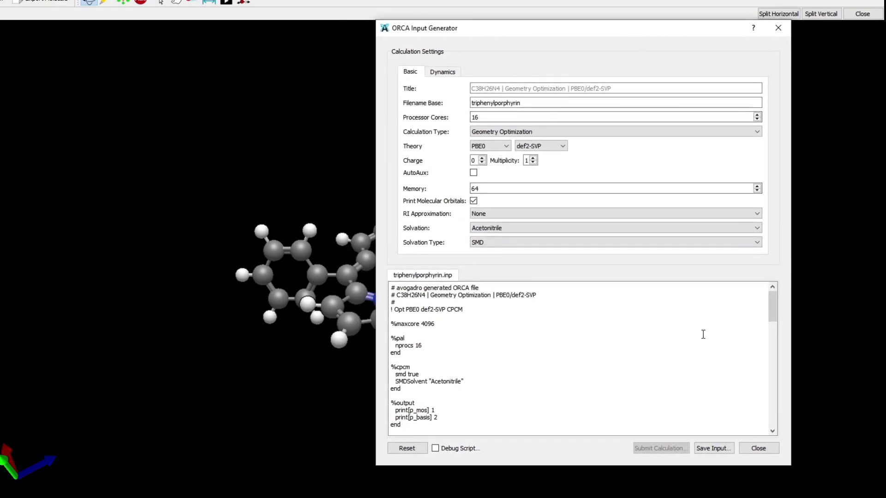
pyautogui.scroll(-2, 493, 215)
pyautogui.click(494, 214)
pyautogui.click(493, 252)
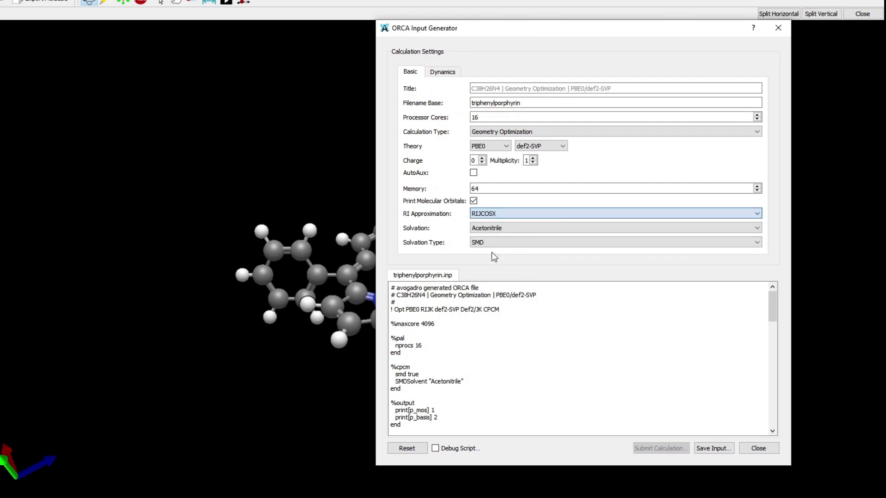
pyautogui.click(498, 213)
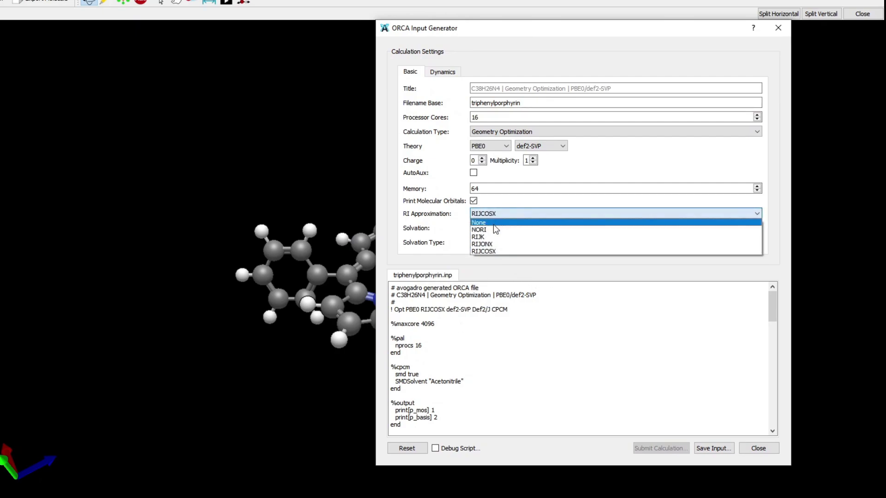
pyautogui.click(494, 224)
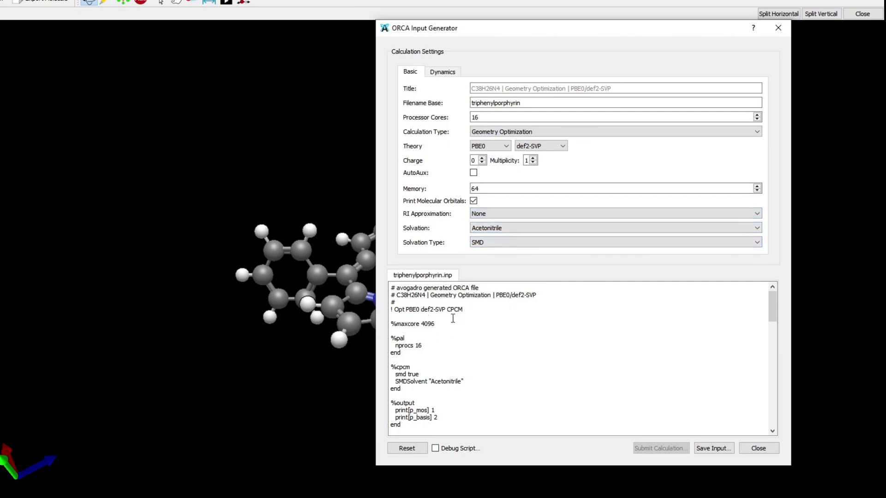
# Change the calculation type to Frequencies, review the preview, and view the Dynamics settings
pyautogui.click(494, 131)
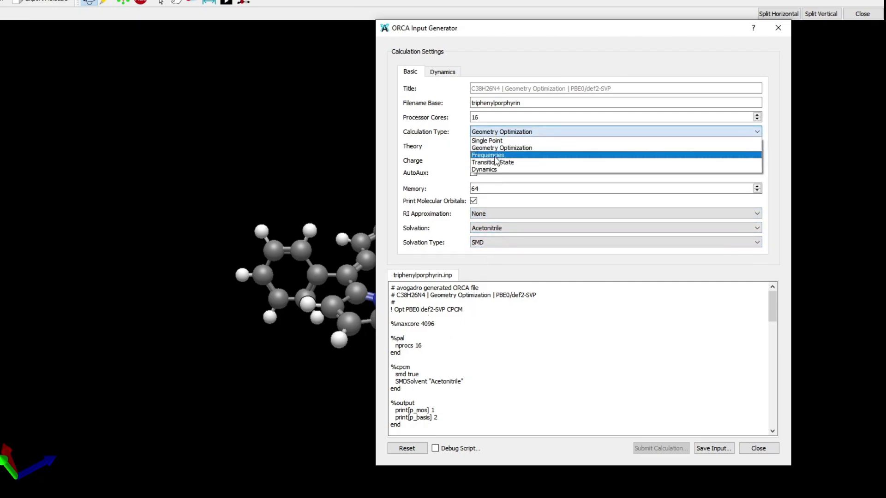
pyautogui.click(494, 156)
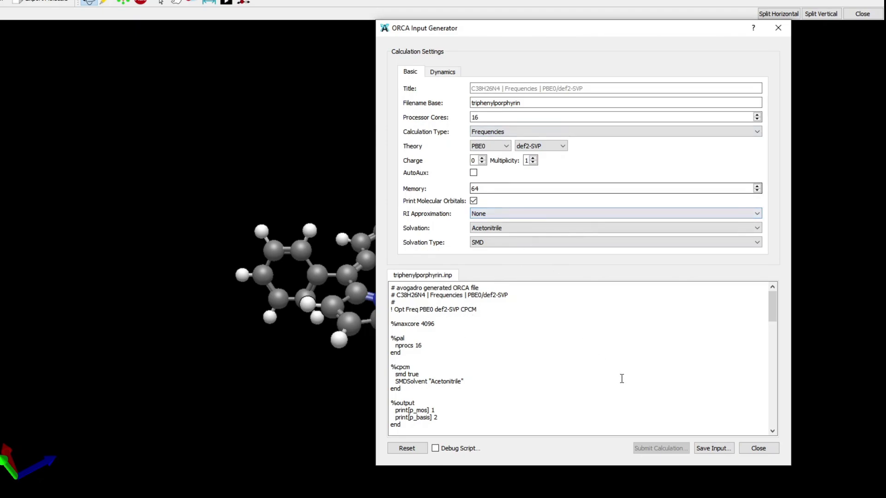
pyautogui.scroll(-10, 577, 357)
pyautogui.scroll(8, 574, 356)
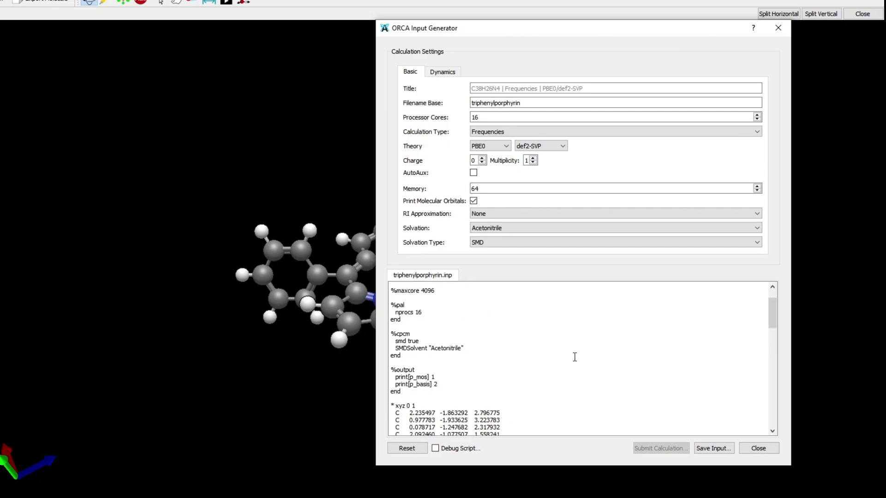
pyautogui.scroll(-15, 575, 357)
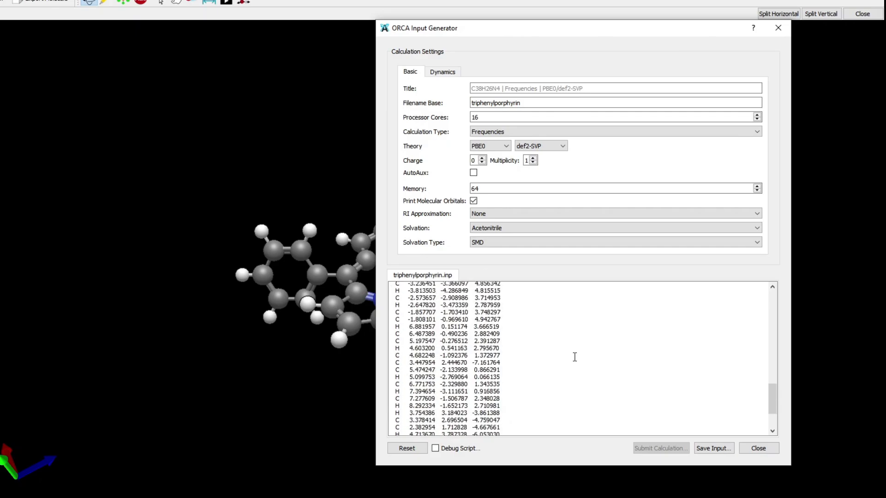
pyautogui.scroll(15, 574, 356)
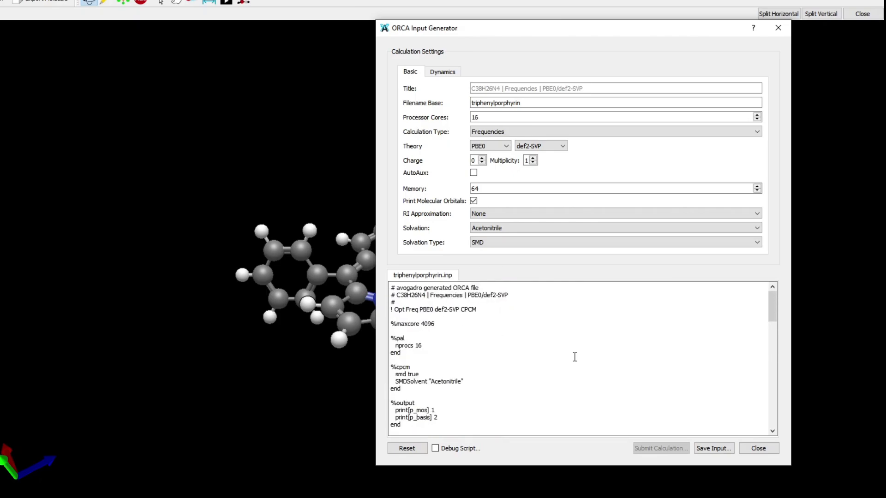
pyautogui.click(437, 70)
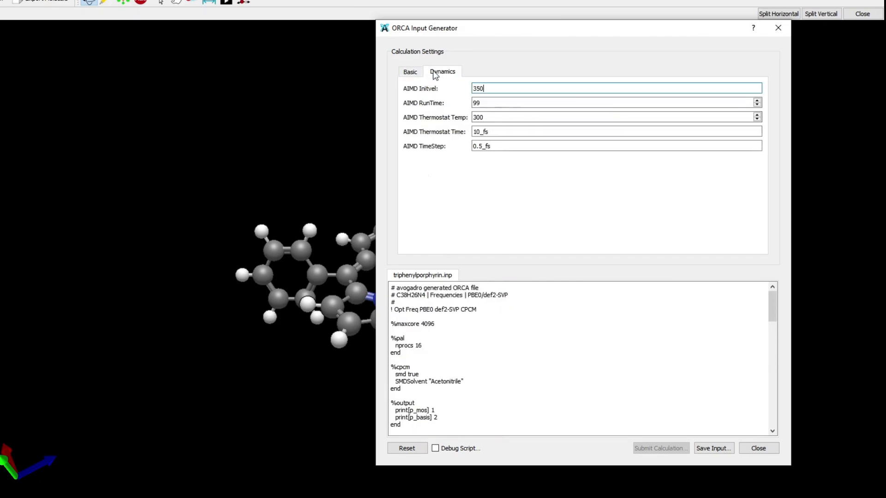
# Save the input in Structures with '_PBE0_SVP_freq' appended to its name, then close the generator
pyautogui.click(410, 74)
pyautogui.click(713, 448)
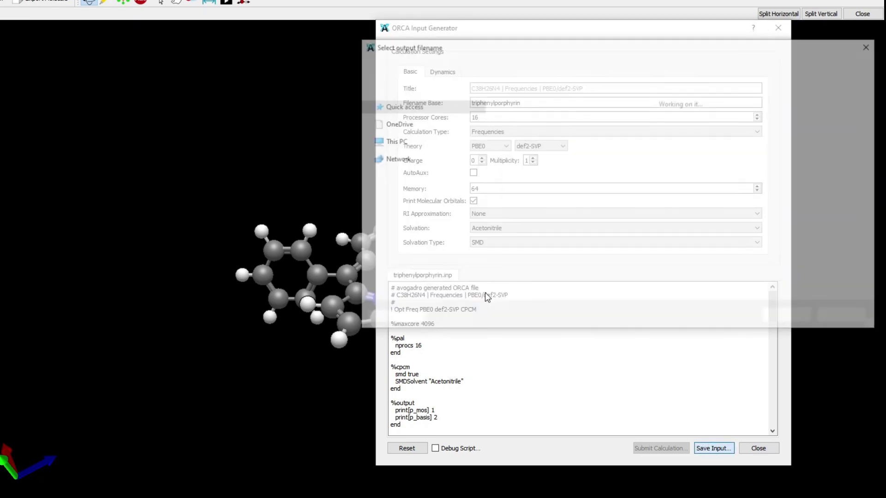
pyautogui.doubleClick(530, 135)
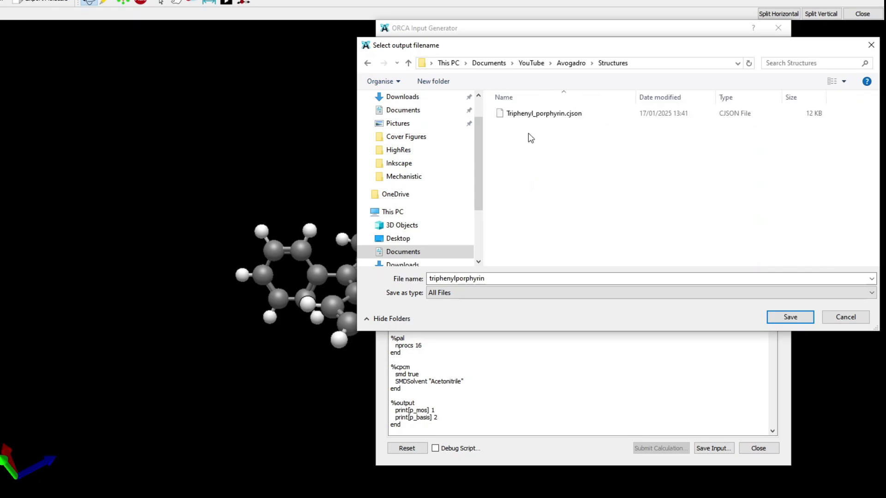
pyautogui.click(485, 278)
pyautogui.doubleClick(505, 279)
pyautogui.click(495, 278)
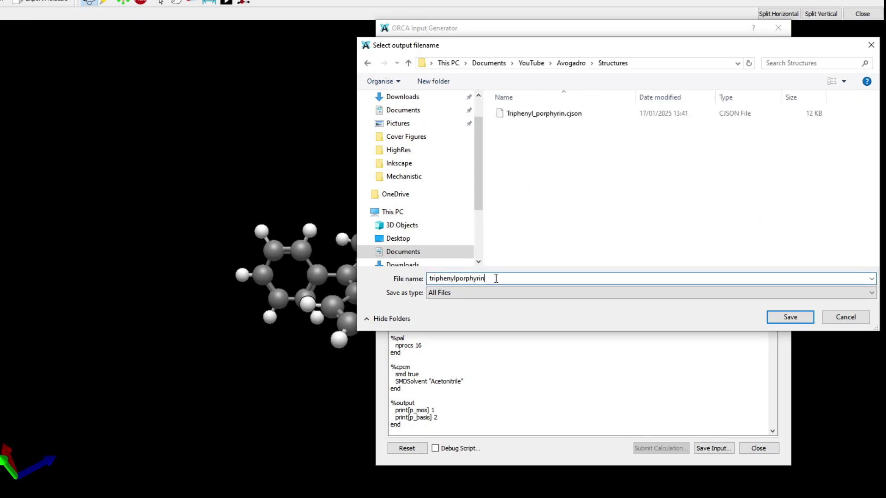
pyautogui.write('_')
pyautogui.write('PBE0_SVP')
pyautogui.write('_freq')
pyautogui.press('Return')
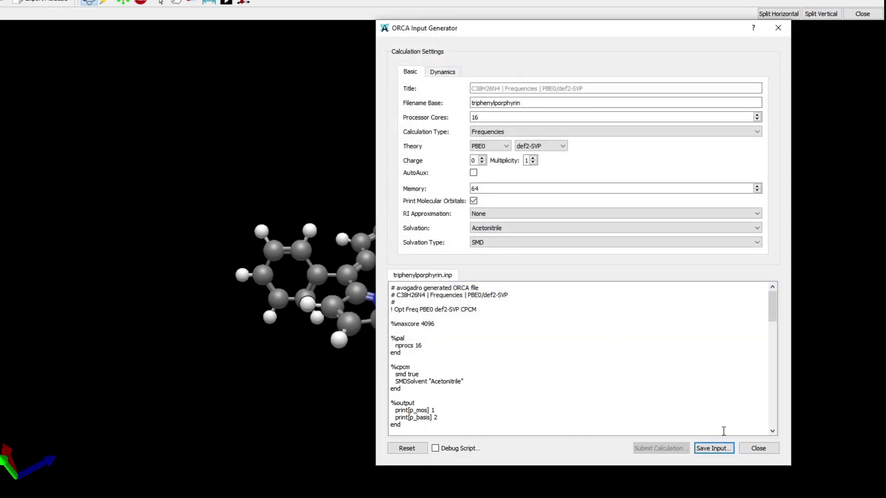
pyautogui.click(756, 450)
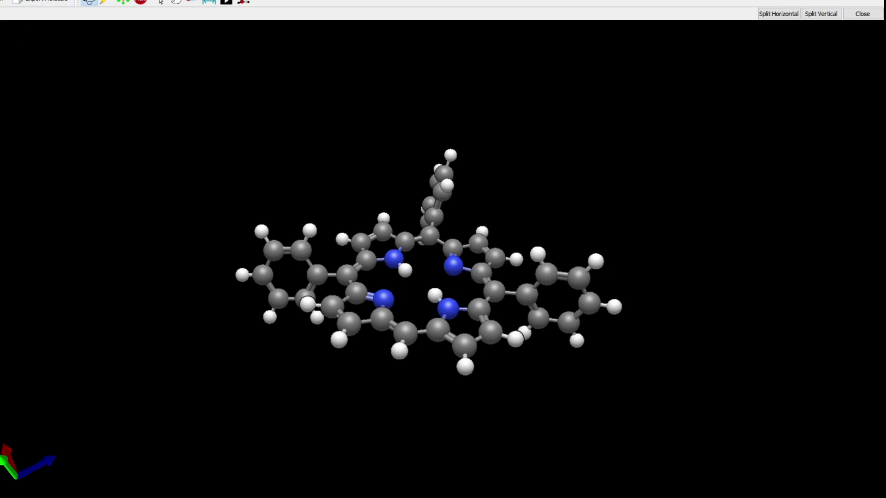
# Rotate the triphenylporphyrin in the 3D view so its ring plane faces the viewer
pyautogui.moveTo(360, 230); pyautogui.dragTo(387, 269)
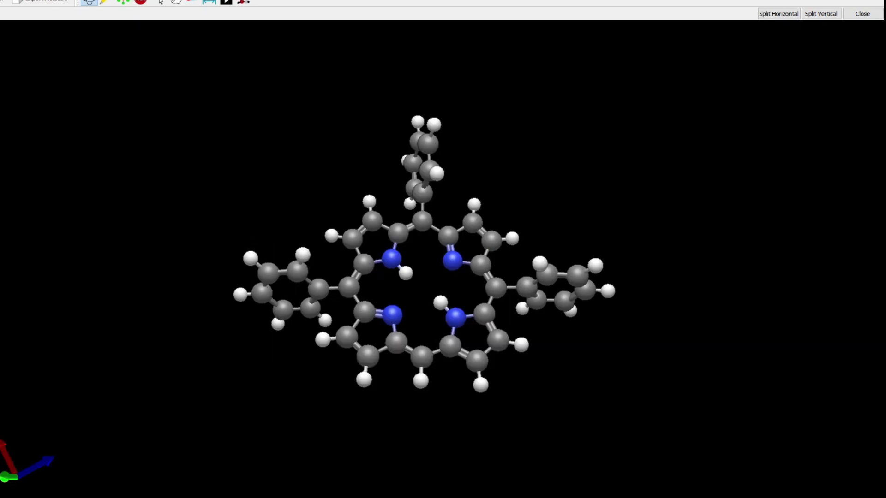